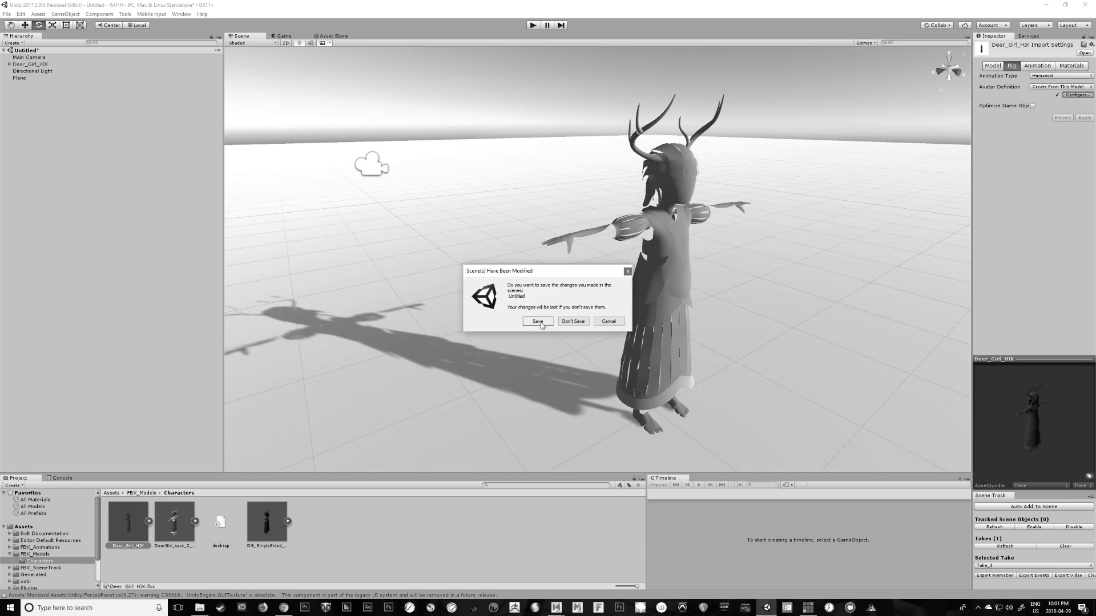
Save the modified scene over the existing CGSocietyDemo_01.unity file.
{"action": "left_click", "coordinate": [540, 321]}
{"action": "left_click", "coordinate": [400, 250]}
{"action": "left_click", "coordinate": [617, 408]}
{"action": "left_click", "coordinate": [568, 303]}
Examine the Deer_Girl_HIK avatar's left-hand, right-hand and head bone mappings, selecting individual finger joints.
{"action": "left_click_drag", "start_coordinate": [728, 347], "coordinate": [884, 399], "text": "alt"}
{"action": "left_click", "coordinate": [325, 111]}
{"action": "left_click_drag", "start_coordinate": [657, 260], "coordinate": [845, 324], "text": "alt"}
{"action": "left_click", "coordinate": [991, 221]}
{"action": "left_click", "coordinate": [1014, 144]}
{"action": "left_click", "coordinate": [991, 229]}
{"action": "left_click", "coordinate": [1042, 134]}
{"action": "left_click", "coordinate": [1035, 126]}
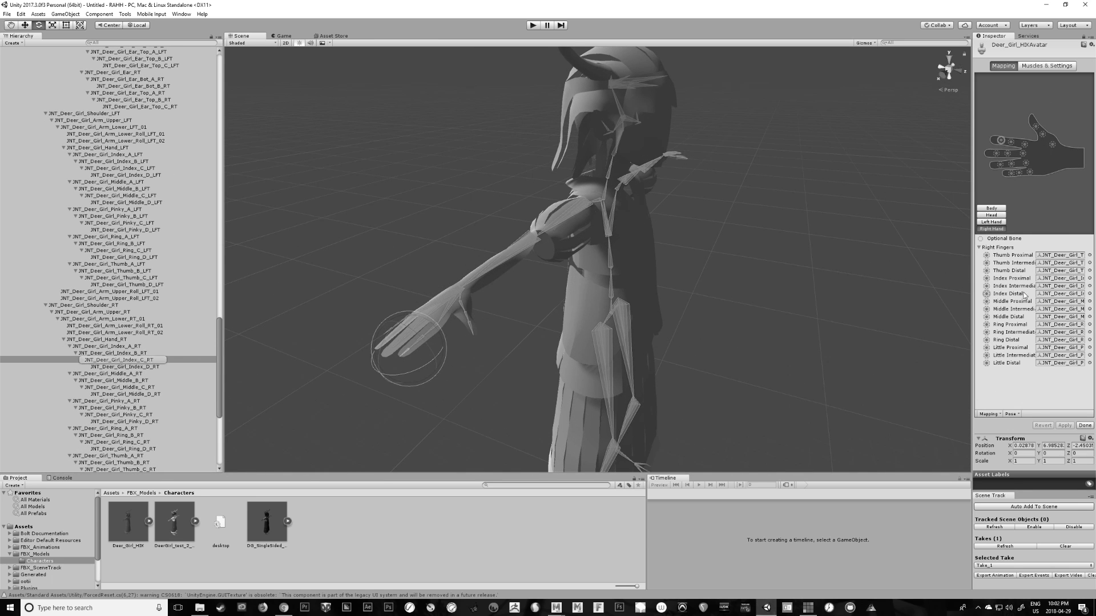
{"action": "left_click", "coordinate": [991, 215]}
{"action": "left_click", "coordinate": [1058, 140]}
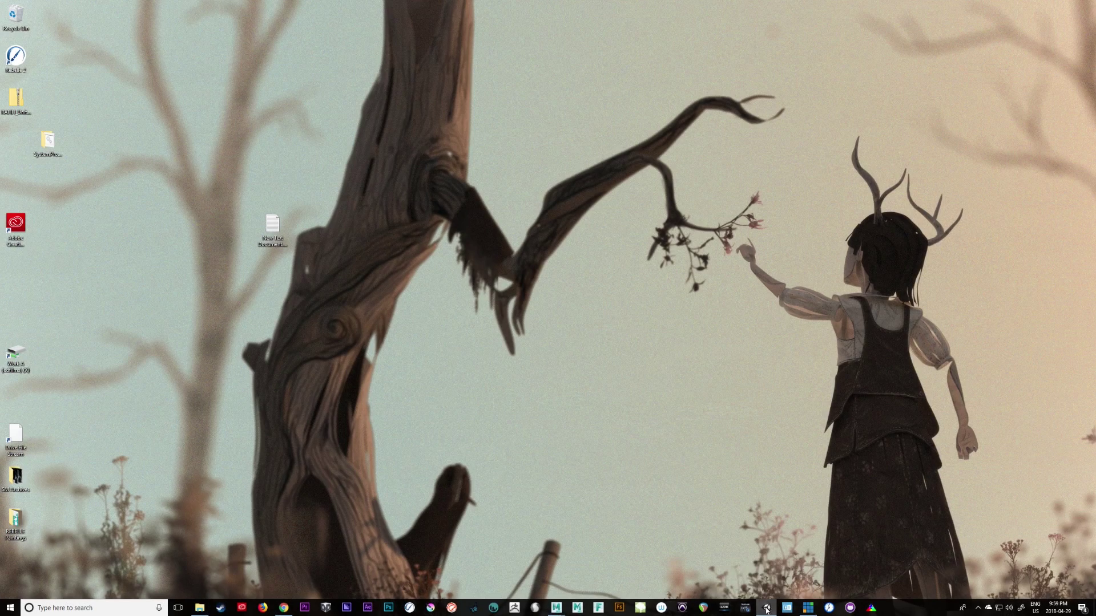
Switch to Unity and select the Deer_Girl_HIK model in the FBX_Models > Characters folder.
{"action": "left_click", "coordinate": [766, 609]}
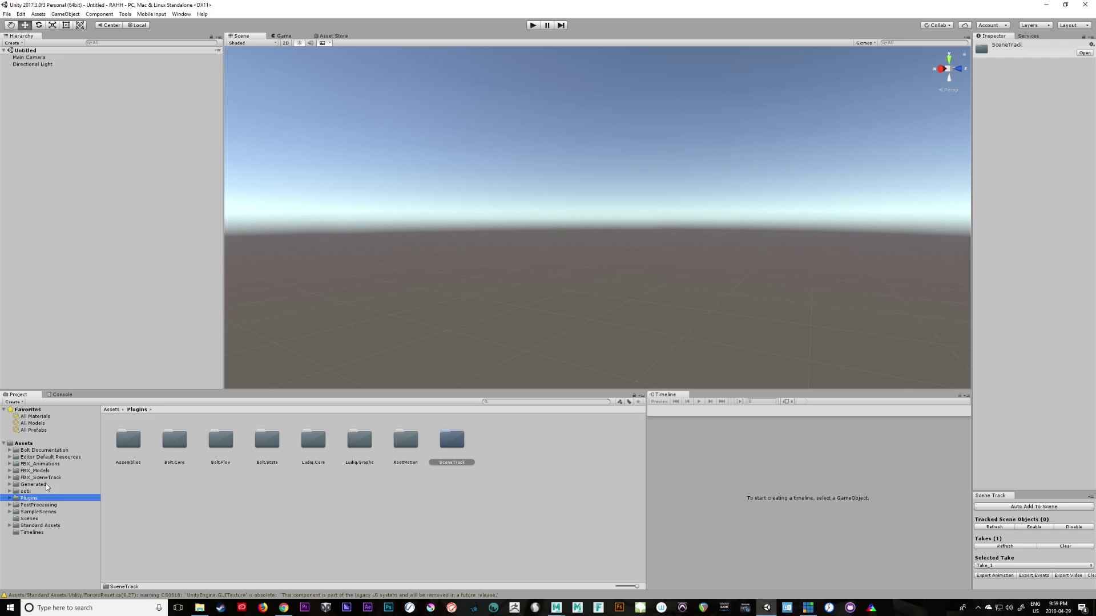
{"action": "left_click", "coordinate": [51, 472]}
{"action": "double_click", "coordinate": [129, 441]}
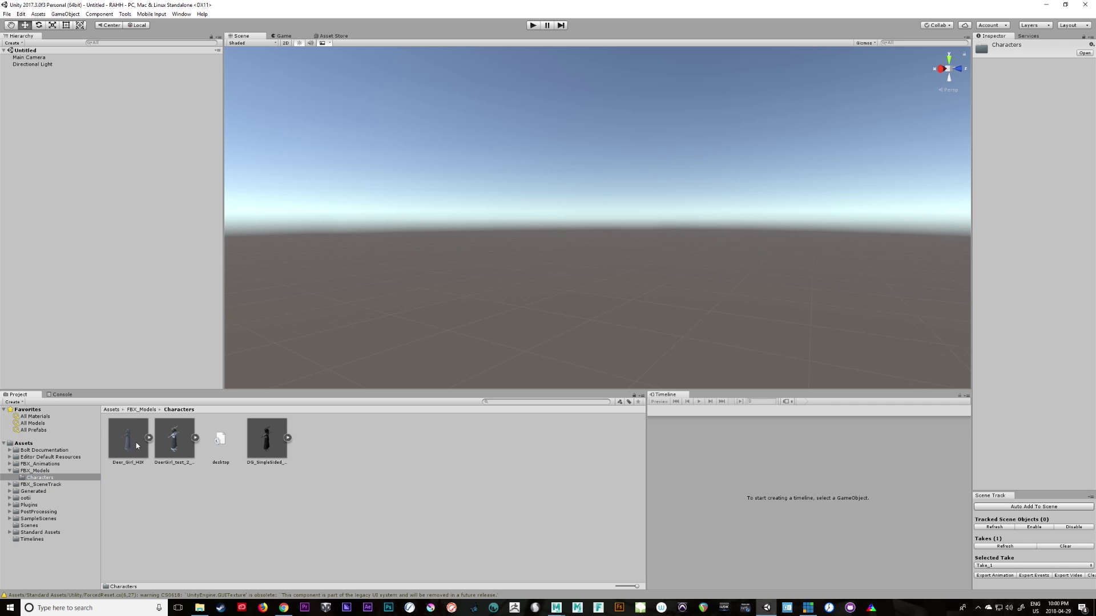
{"action": "left_click", "coordinate": [153, 493]}
{"action": "left_click", "coordinate": [139, 457]}
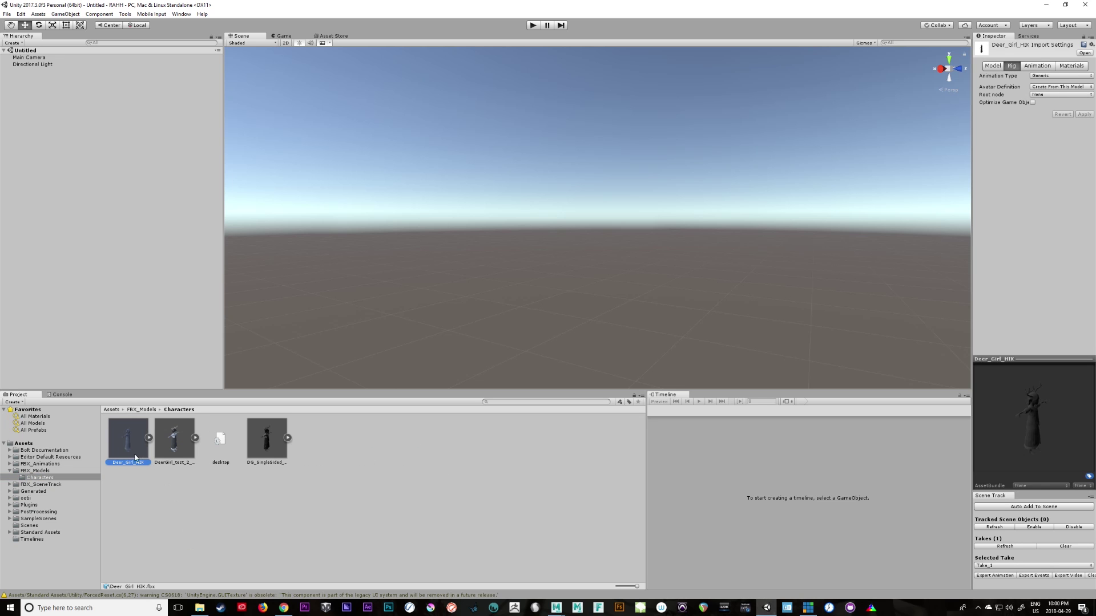
Place the Deer_Girl_HIK model in the scene and set its position to 0, 0, 0.
{"action": "left_click_drag", "start_coordinate": [261, 396], "coordinate": [560, 321]}
{"action": "left_click", "coordinate": [1027, 80]}
{"action": "type", "text": "0"}
{"action": "left_click", "coordinate": [1060, 81]}
{"action": "type", "text": "0"}
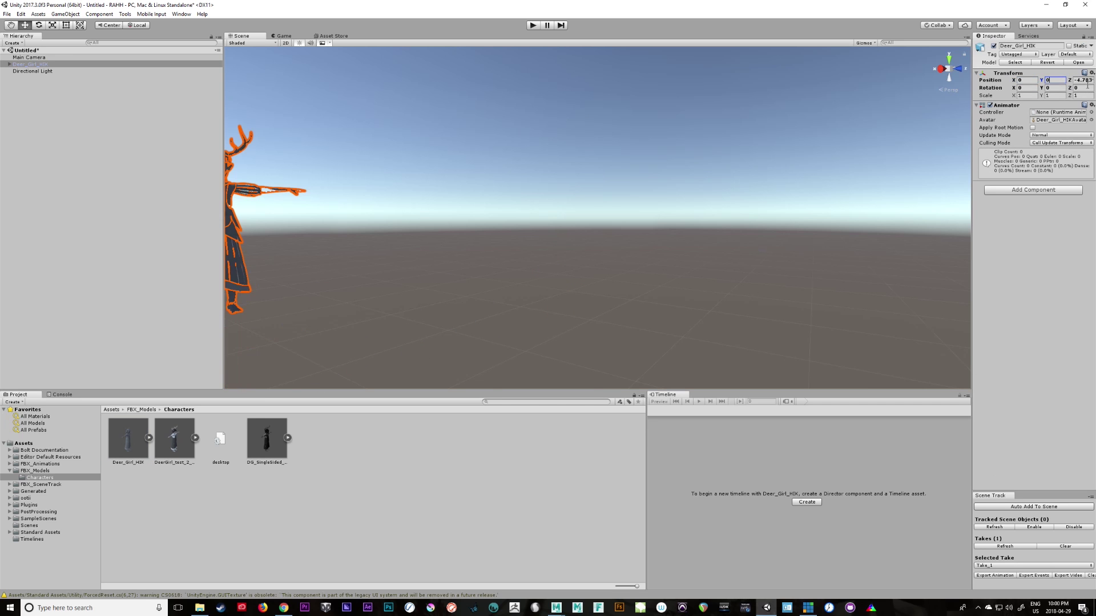
{"action": "left_click", "coordinate": [1088, 81]}
{"action": "type", "text": "0"}
Add a 3D plane to the scene as the ground and set its position to 0, 0, 0.
{"action": "right_click_drag", "start_coordinate": [802, 317], "coordinate": [621, 264], "text": "alt"}
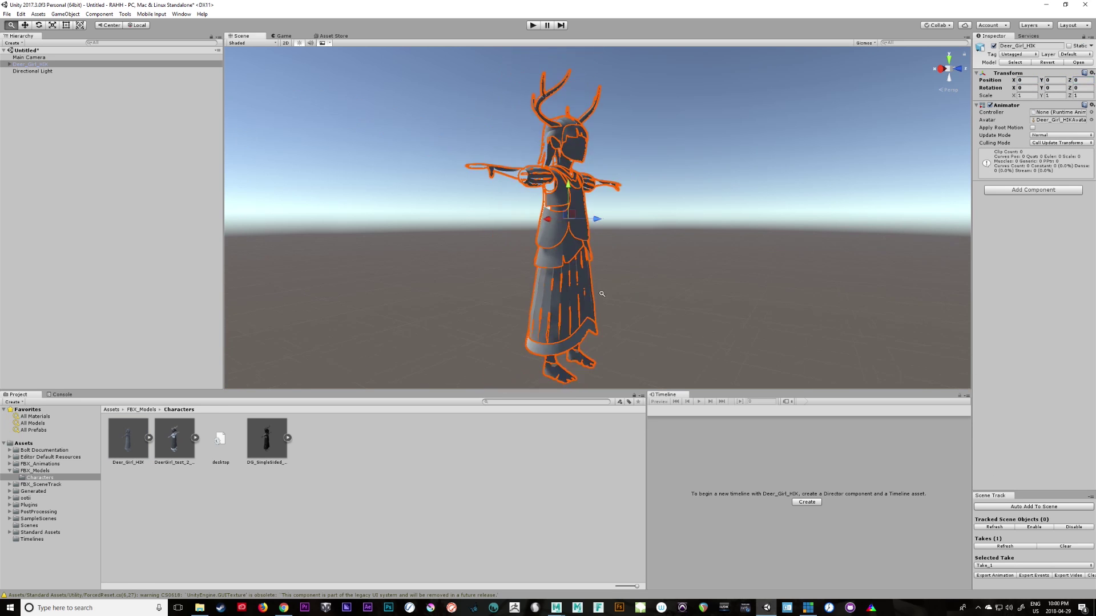
{"action": "middle_click_drag", "start_coordinate": [621, 264], "coordinate": [680, 227], "text": "alt"}
{"action": "left_click_drag", "start_coordinate": [679, 227], "coordinate": [693, 255], "text": "alt"}
{"action": "right_click_drag", "start_coordinate": [746, 289], "coordinate": [670, 272], "text": "alt"}
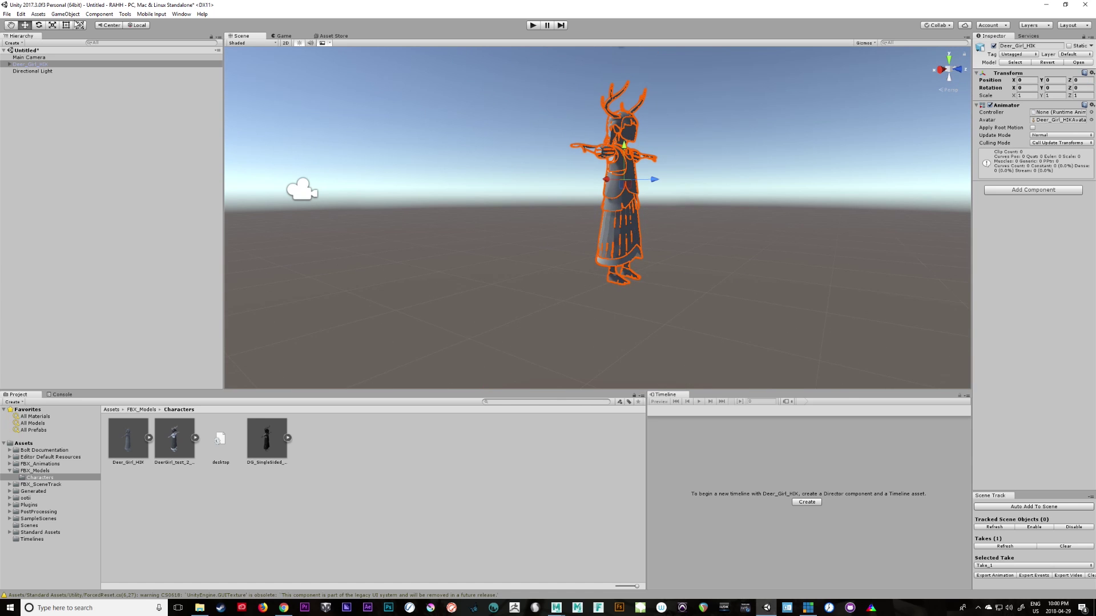
{"action": "left_click", "coordinate": [65, 14]}
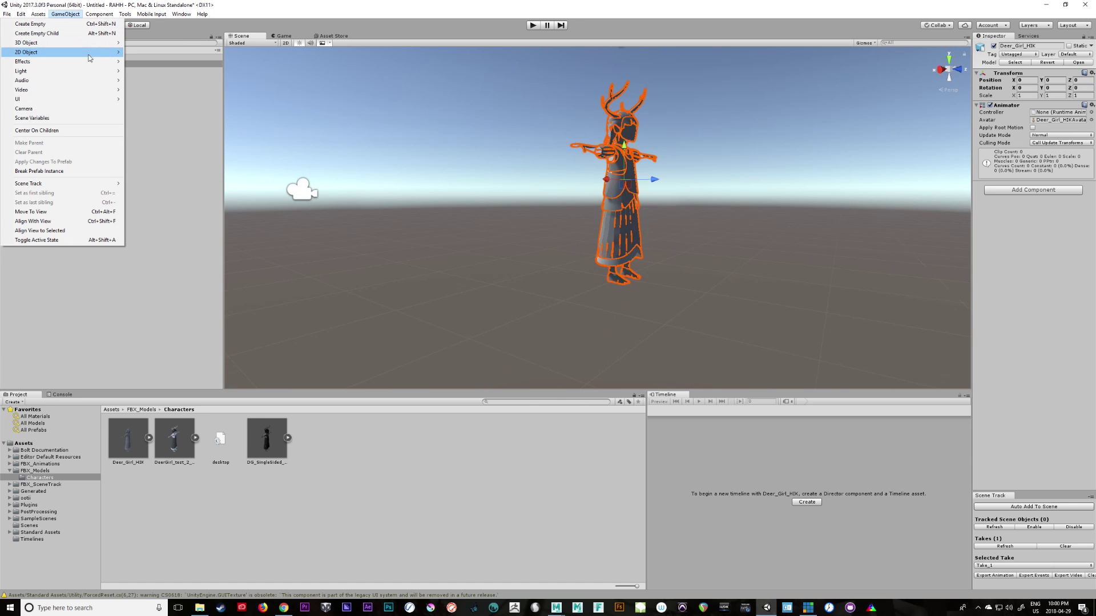
{"action": "mouse_move", "coordinate": [91, 43]}
{"action": "left_click", "coordinate": [143, 80]}
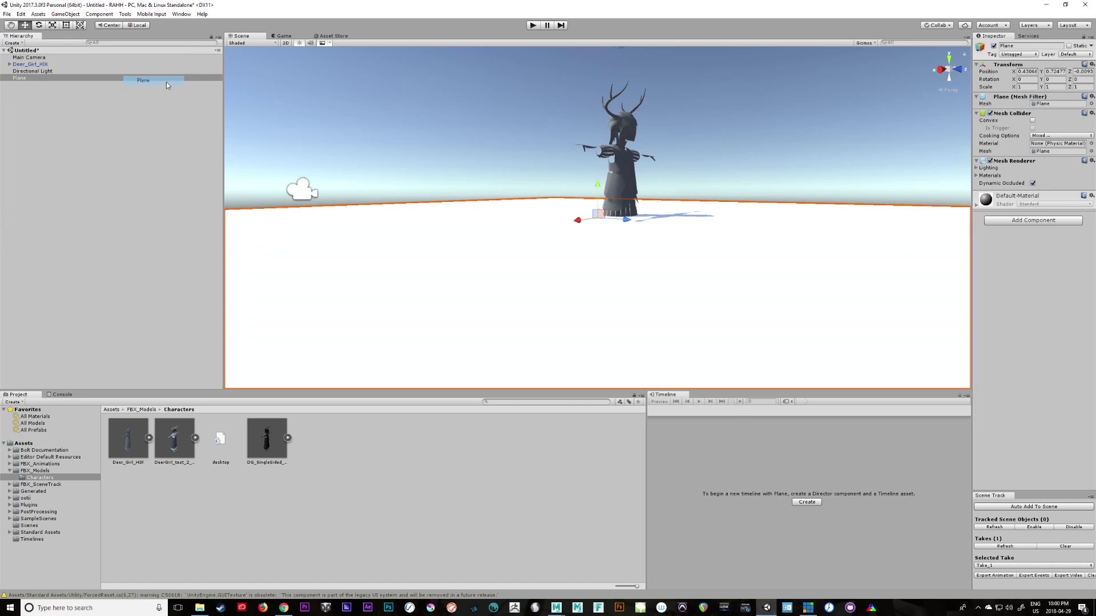
{"action": "left_click", "coordinate": [1029, 72]}
{"action": "type", "text": "0"}
{"action": "key", "text": "Tab"}
{"action": "type", "text": "0"}
{"action": "key", "text": "Tab"}
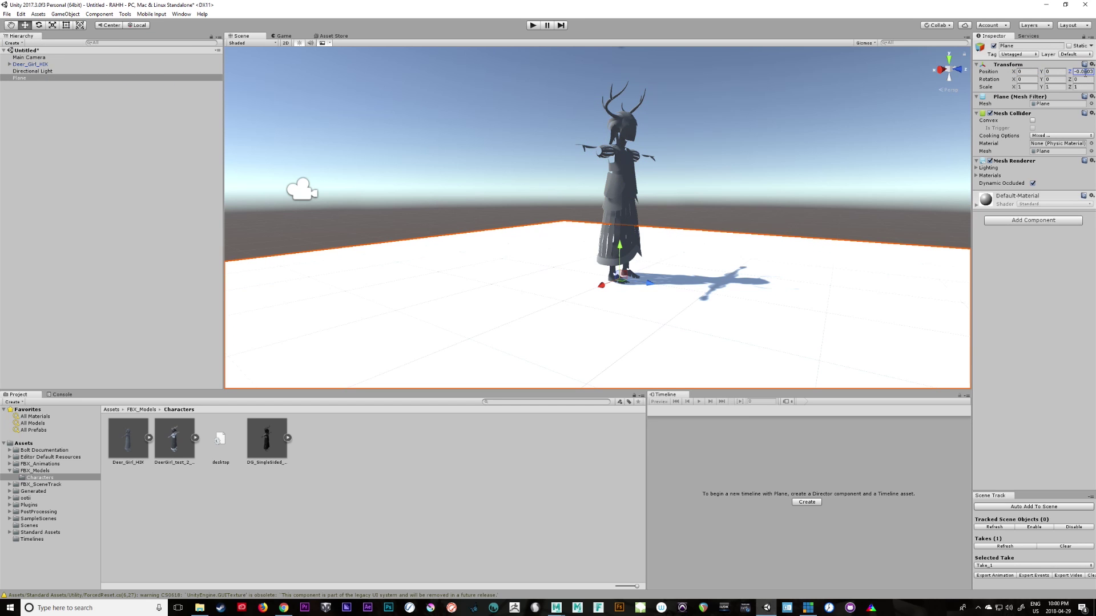
{"action": "type", "text": "0"}
Set the plane's X and Z scale to 10.
{"action": "left_click", "coordinate": [1031, 87]}
{"action": "type", "text": ".1"}
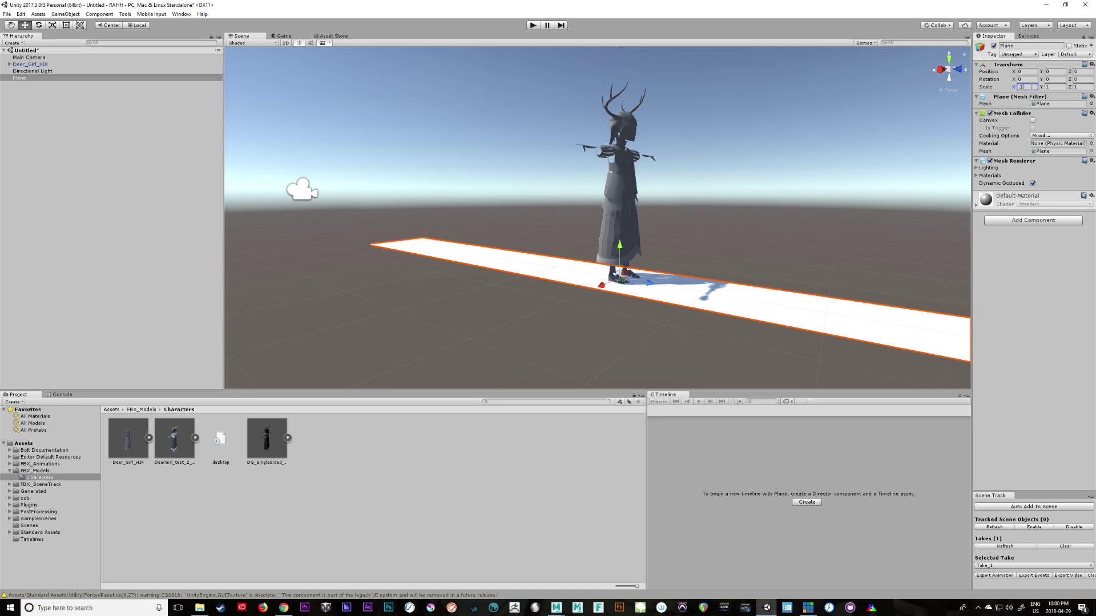
{"action": "left_click_drag", "start_coordinate": [1024, 89], "coordinate": [1011, 102]}
{"action": "type", "text": "10"}
{"action": "left_click", "coordinate": [1081, 87]}
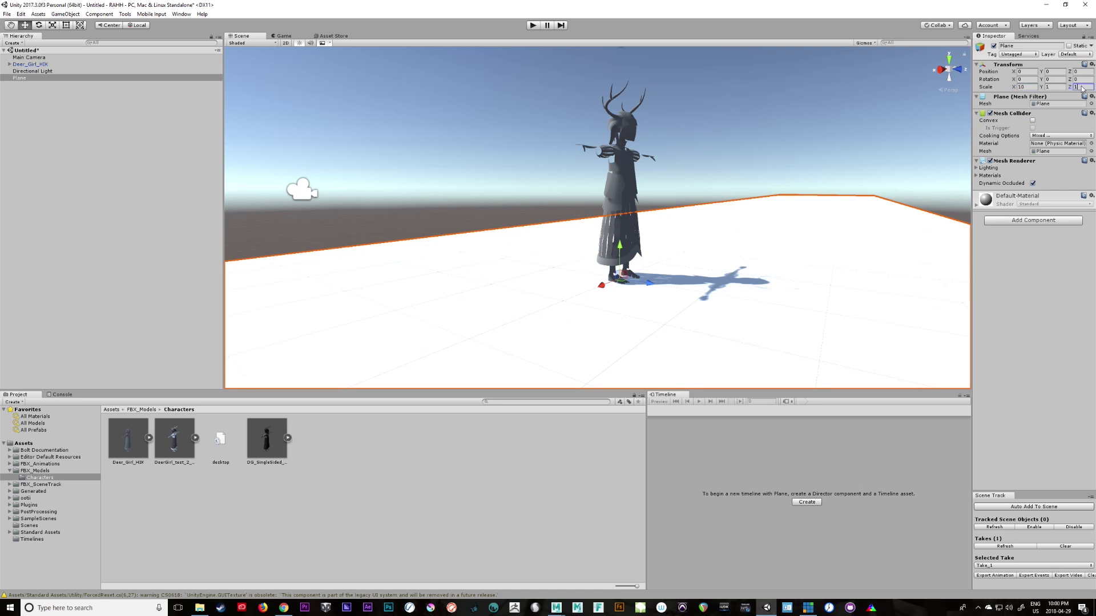
{"action": "type", "text": "0"}
{"action": "key", "text": "Return"}
Rotate the directional light so it lights the character's front and casts her shadow behind her, and deselect it.
{"action": "scroll", "coordinate": [803, 330], "scroll_direction": "down", "scroll_amount": 4}
{"action": "left_click_drag", "start_coordinate": [802, 330], "coordinate": [705, 301], "text": "alt"}
{"action": "key", "text": "e"}
{"action": "left_click", "coordinate": [604, 94]}
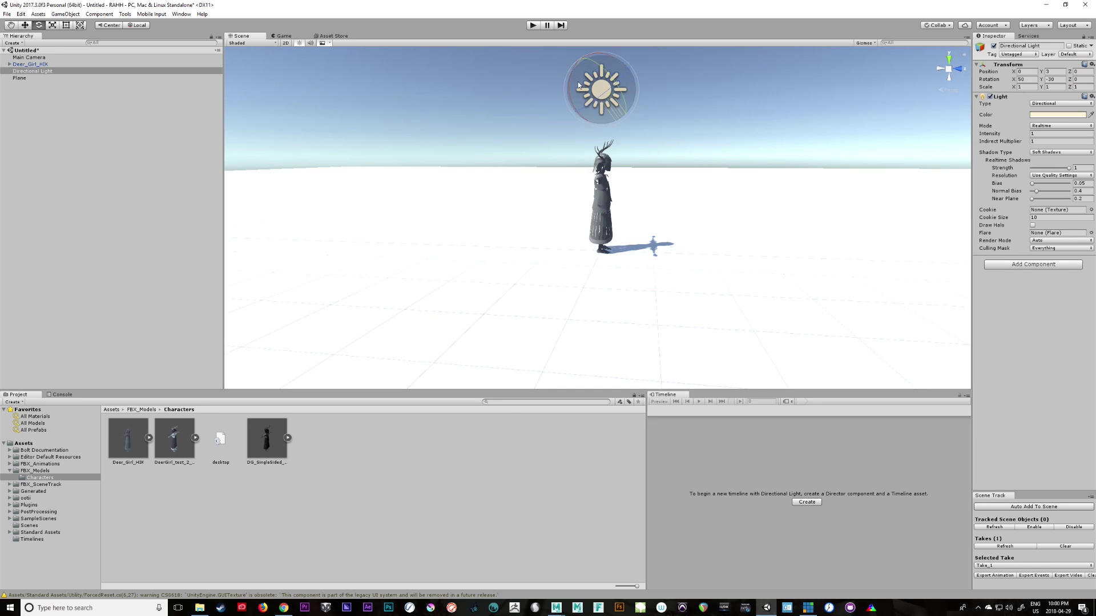
{"action": "left_click_drag", "start_coordinate": [574, 96], "coordinate": [597, 121]}
{"action": "left_click_drag", "start_coordinate": [700, 288], "coordinate": [519, 286], "text": "alt"}
{"action": "left_click", "coordinate": [519, 286]}
{"action": "scroll", "coordinate": [694, 292], "scroll_direction": "up", "scroll_amount": 10}
{"action": "left_click_drag", "start_coordinate": [780, 301], "coordinate": [719, 330], "text": "alt"}
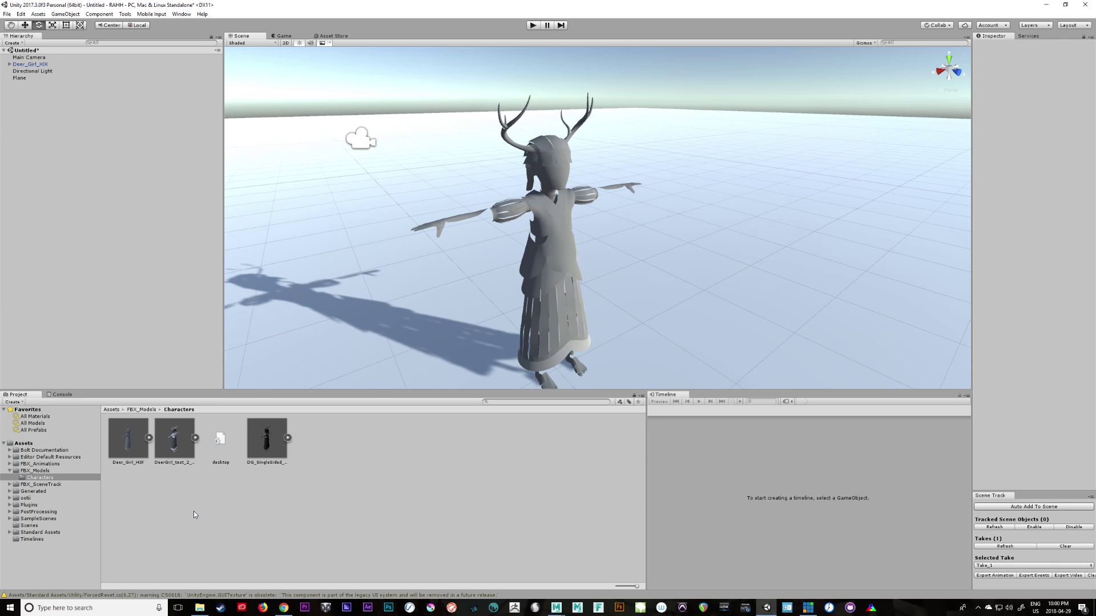
Select the Deer_Girl_HIK model asset and enlarge the Scene view by shortening the Project and Timeline area.
{"action": "left_click", "coordinate": [142, 445]}
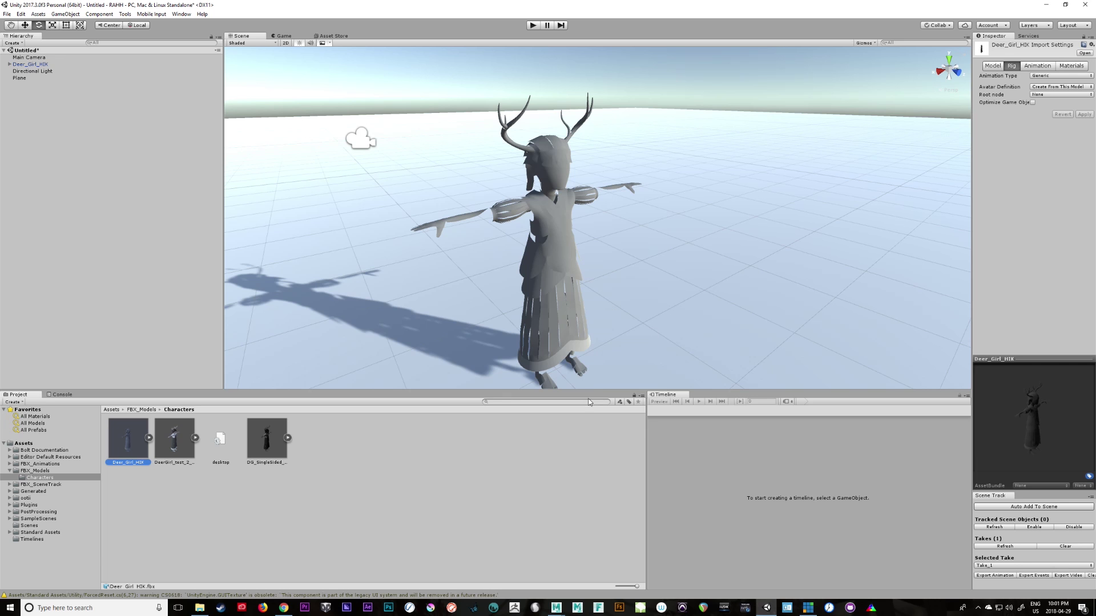
{"action": "left_click_drag", "start_coordinate": [591, 390], "coordinate": [543, 481]}
{"action": "middle_click_drag", "start_coordinate": [713, 366], "coordinate": [839, 341]}
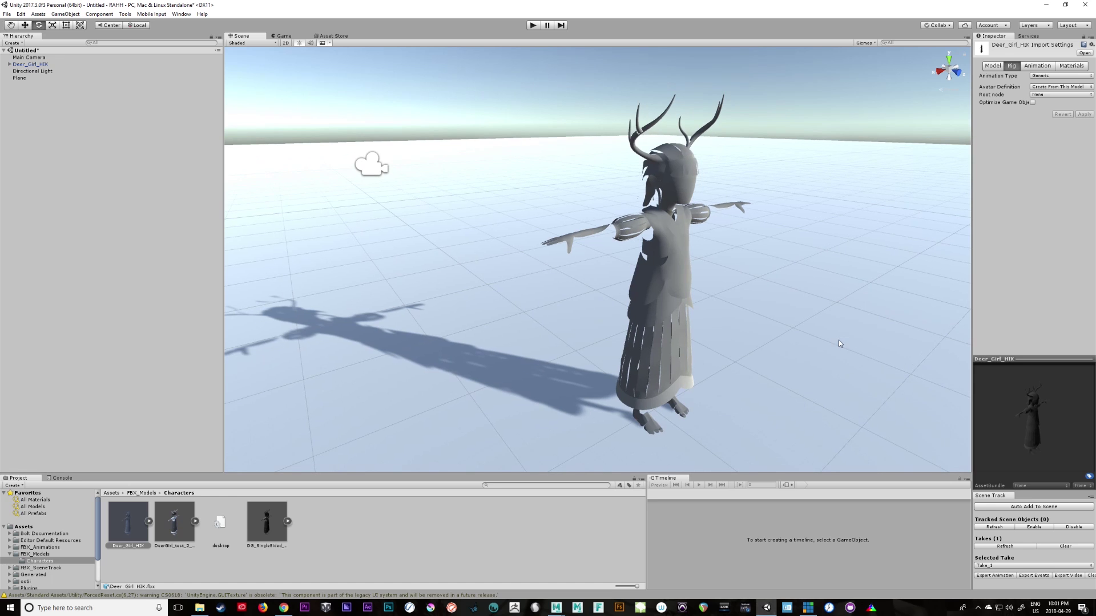
Set the Deer_Girl_HIK rig's animation type to Humanoid and apply the import settings.
{"action": "left_click", "coordinate": [1046, 79]}
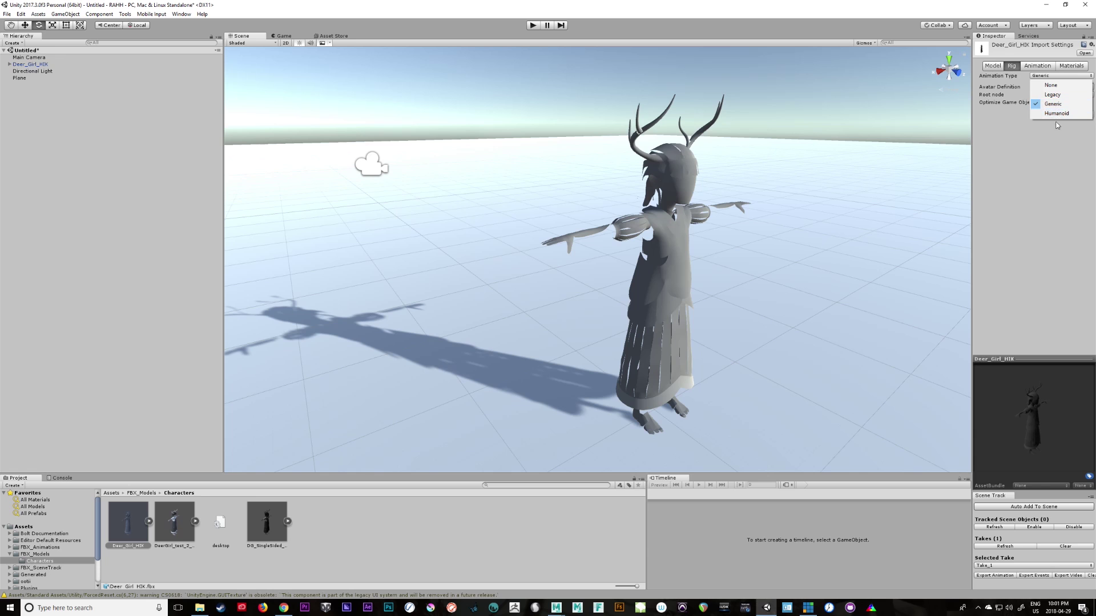
{"action": "left_click", "coordinate": [1056, 113]}
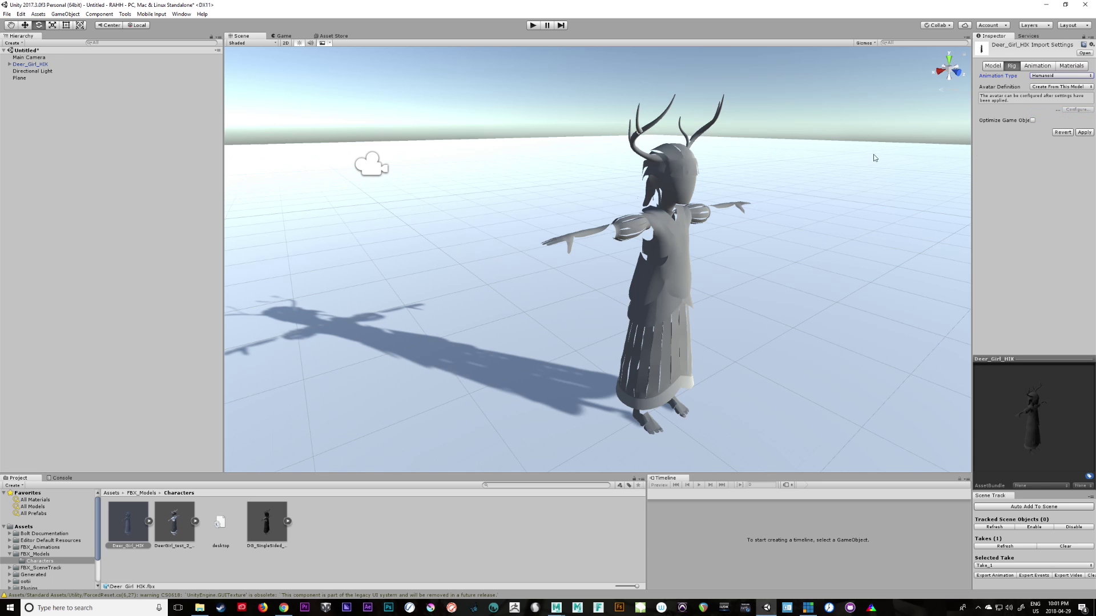
{"action": "left_click", "coordinate": [1084, 133]}
Reselect the Deer_Girl_HIK model in the Characters folder and look through its sub-assets.
{"action": "left_click", "coordinate": [672, 279]}
{"action": "left_click", "coordinate": [295, 544]}
{"action": "left_click", "coordinate": [126, 527]}
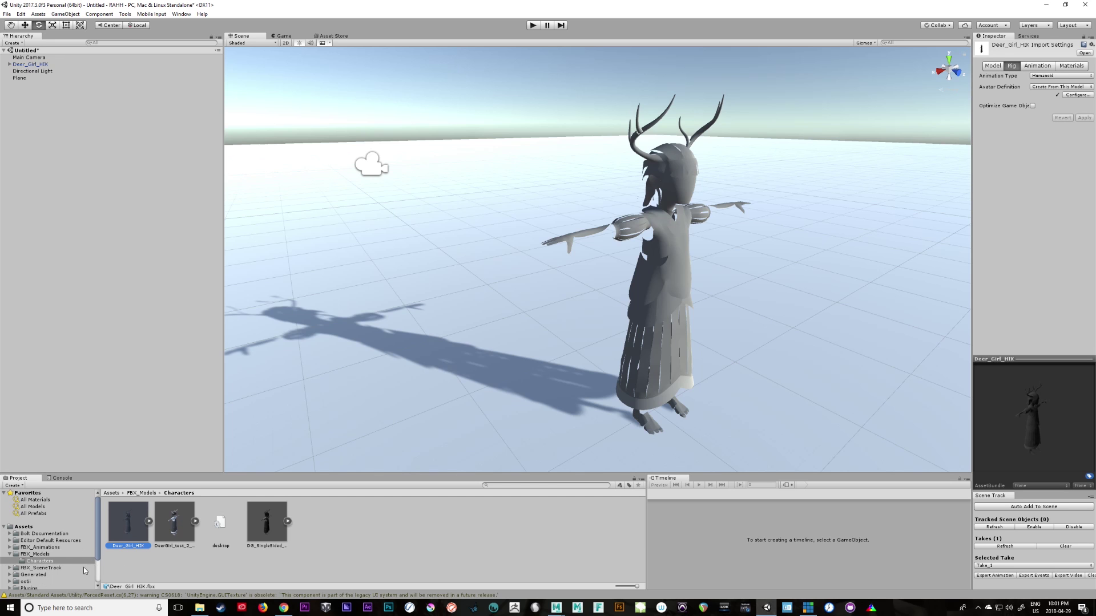
{"action": "left_click", "coordinate": [28, 555]}
{"action": "left_click", "coordinate": [30, 561]}
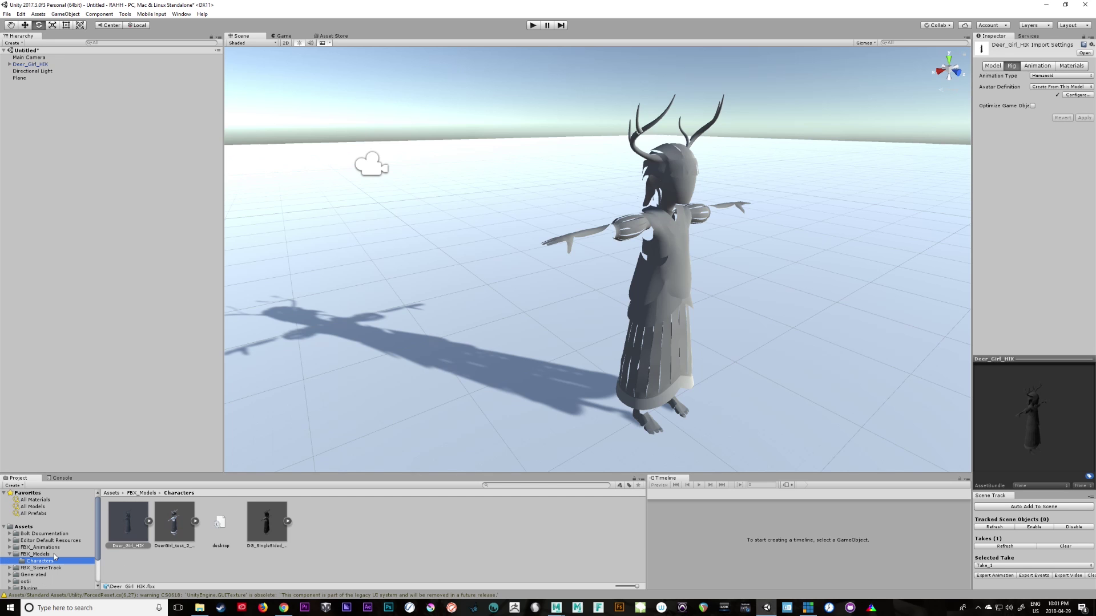
{"action": "left_click", "coordinate": [149, 523]}
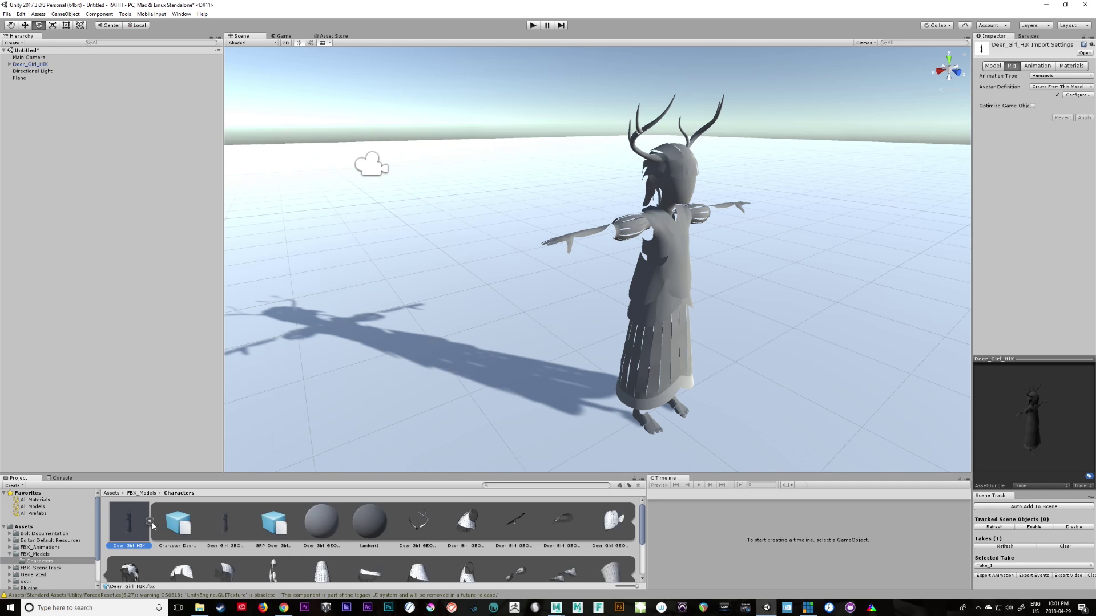
{"action": "left_click", "coordinate": [148, 522]}
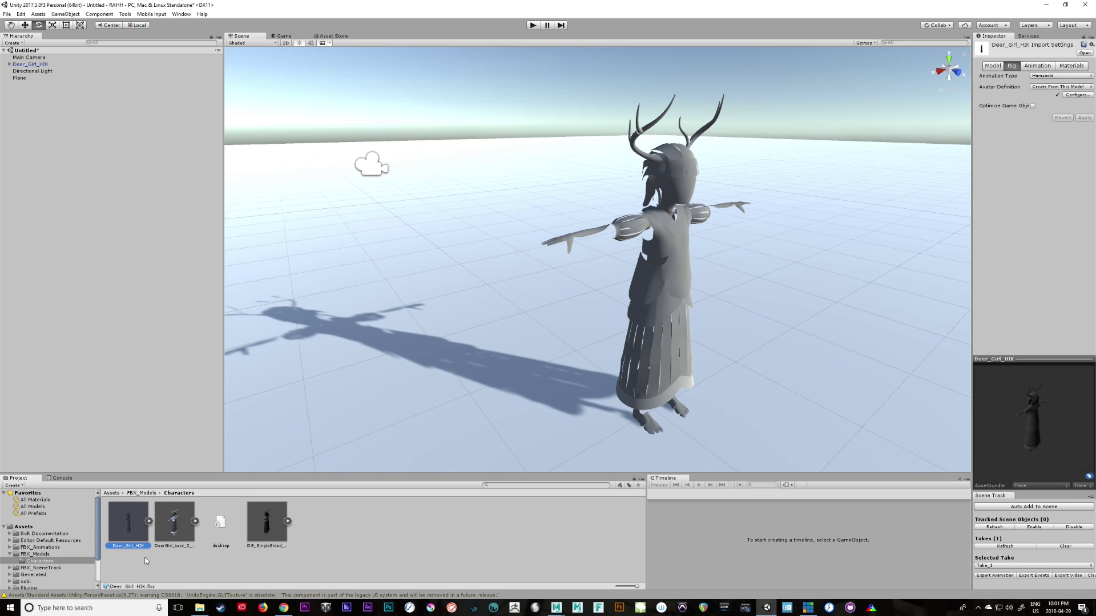
Open the avatar configuration for Deer_Girl_HIK, saving the scene over CGSocietyDemo_01.unity in the Scenes folder.
{"action": "left_click", "coordinate": [1076, 96]}
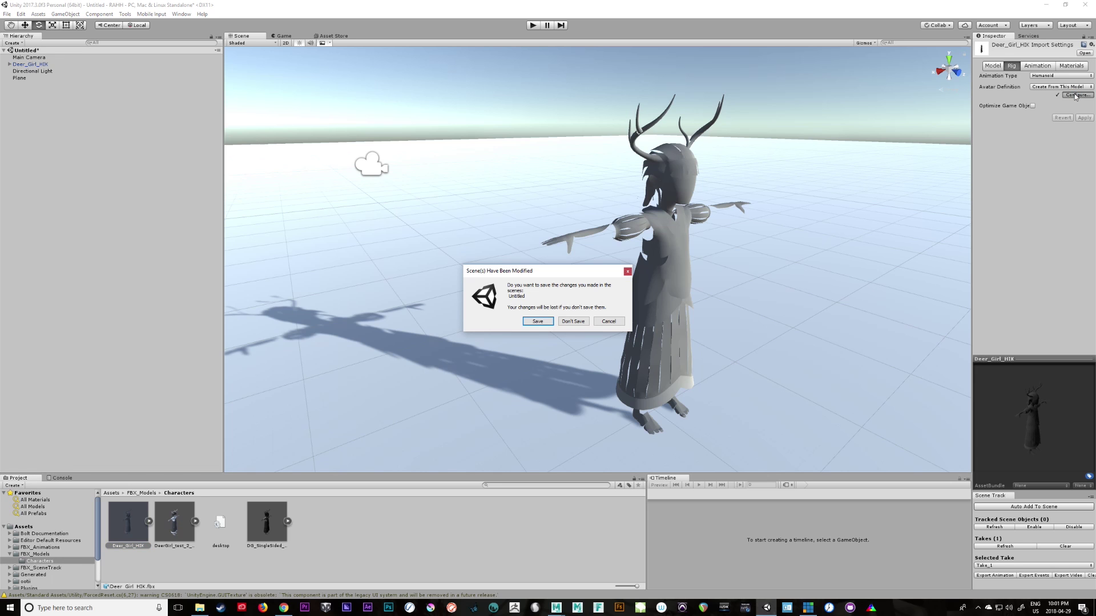
{"action": "left_click", "coordinate": [538, 321]}
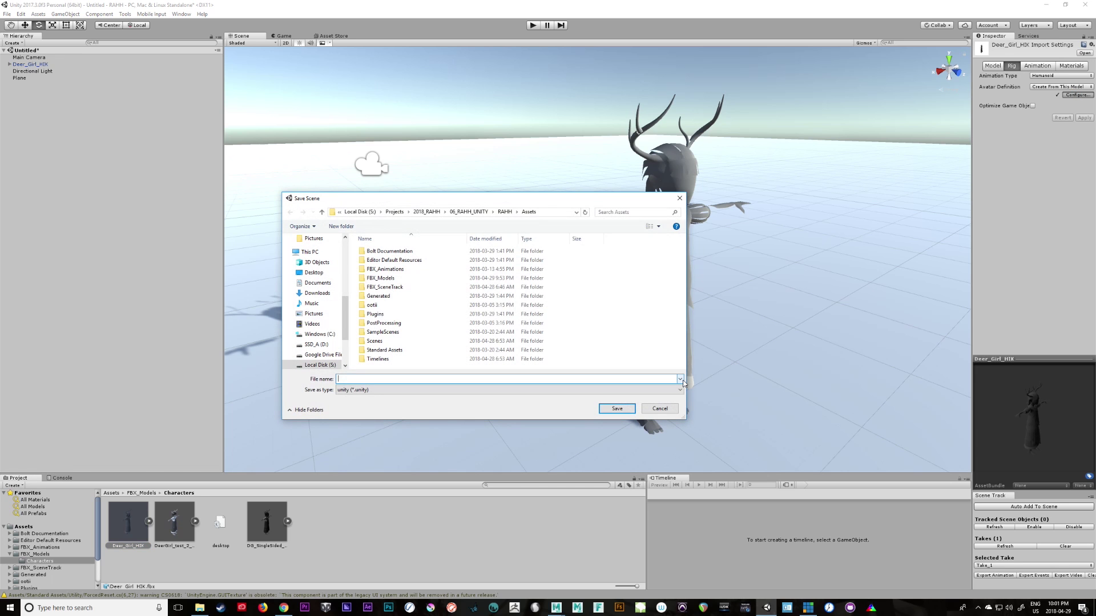
{"action": "double_click", "coordinate": [382, 341]}
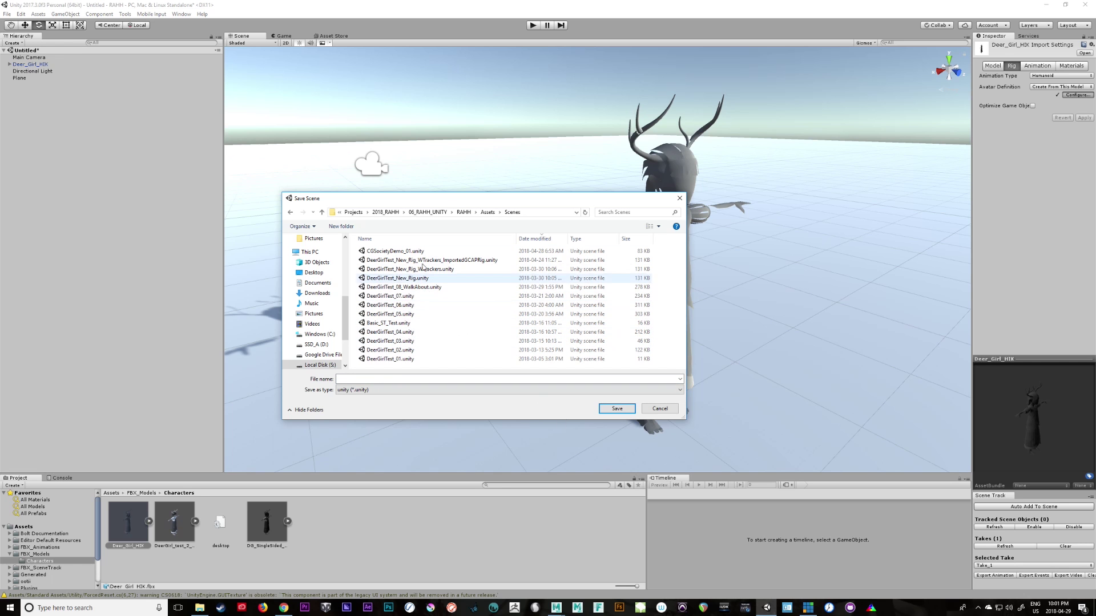
{"action": "left_click", "coordinate": [399, 252]}
{"action": "left_click", "coordinate": [627, 411]}
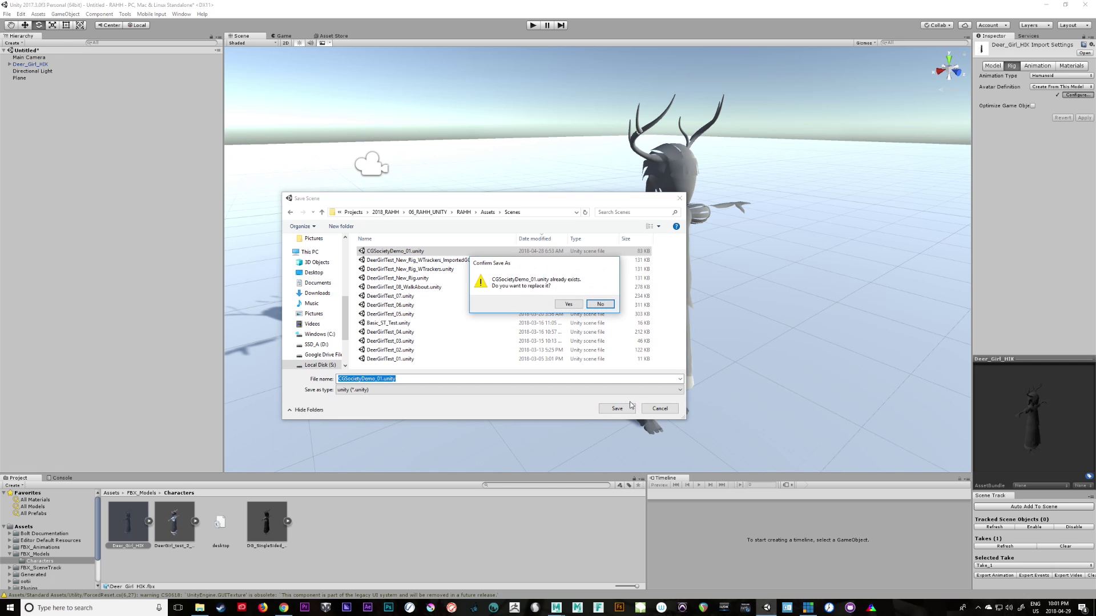
{"action": "left_click", "coordinate": [569, 304]}
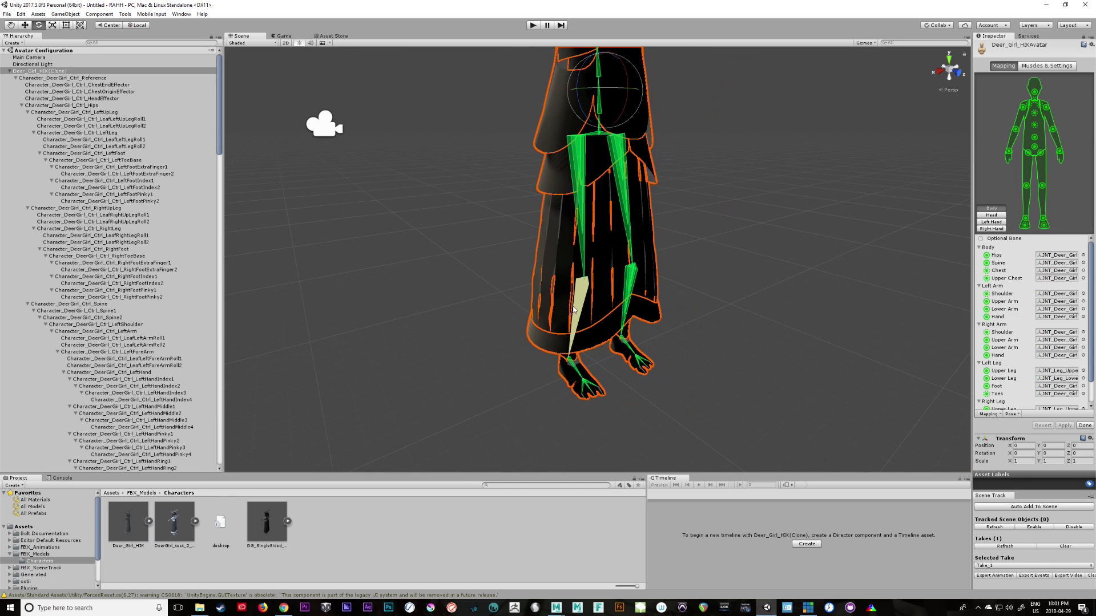
Examine the avatar's body bone mapping on the character, selecting the right hand bone.
{"action": "mouse_move", "coordinate": [727, 238]}
{"action": "middle_mouse_down", "text": "alt"}
{"action": "mouse_move", "coordinate": [694, 388]}
{"action": "mouse_move", "coordinate": [674, 403]}
{"action": "middle_mouse_up", "text": "alt"}
{"action": "right_click_drag", "start_coordinate": [670, 311], "coordinate": [568, 256]}
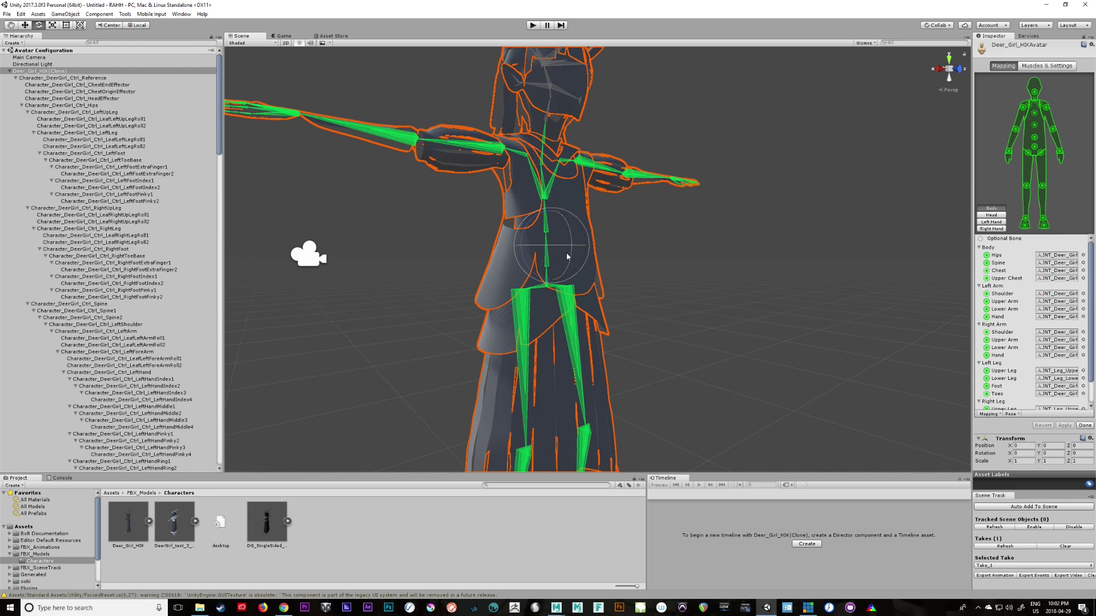
{"action": "left_click", "coordinate": [1010, 152]}
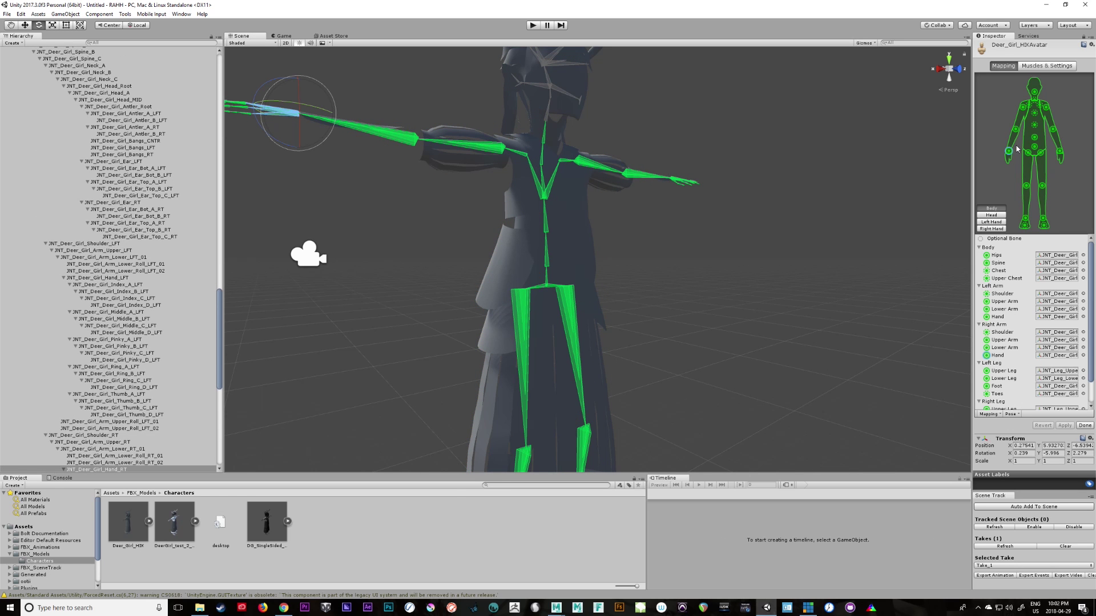
{"action": "right_click_drag", "start_coordinate": [700, 313], "coordinate": [861, 378]}
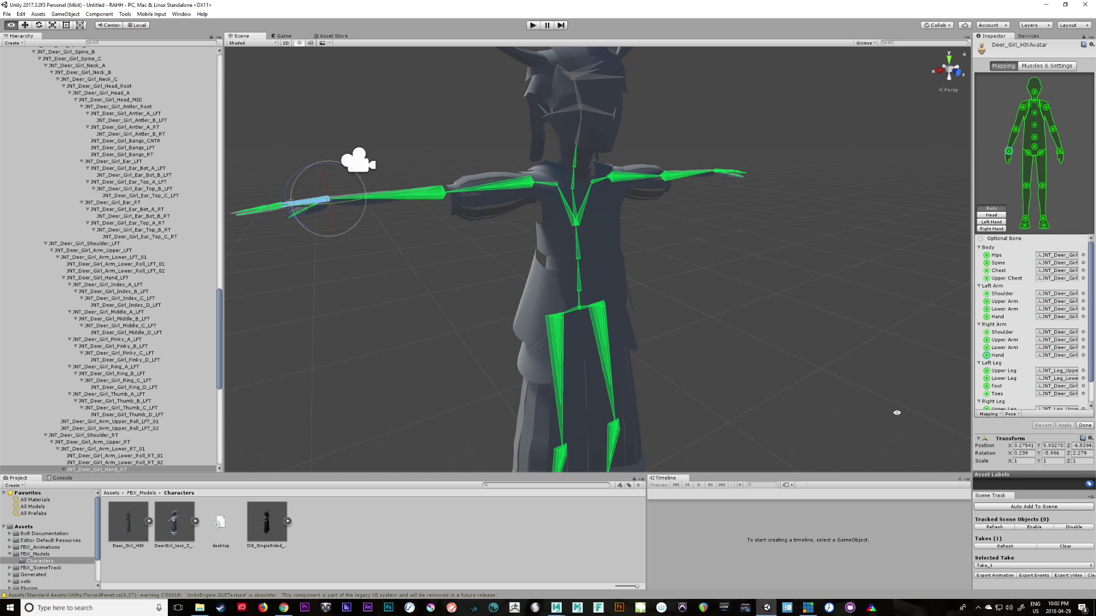
{"action": "right_click_drag", "start_coordinate": [897, 413], "coordinate": [868, 384]}
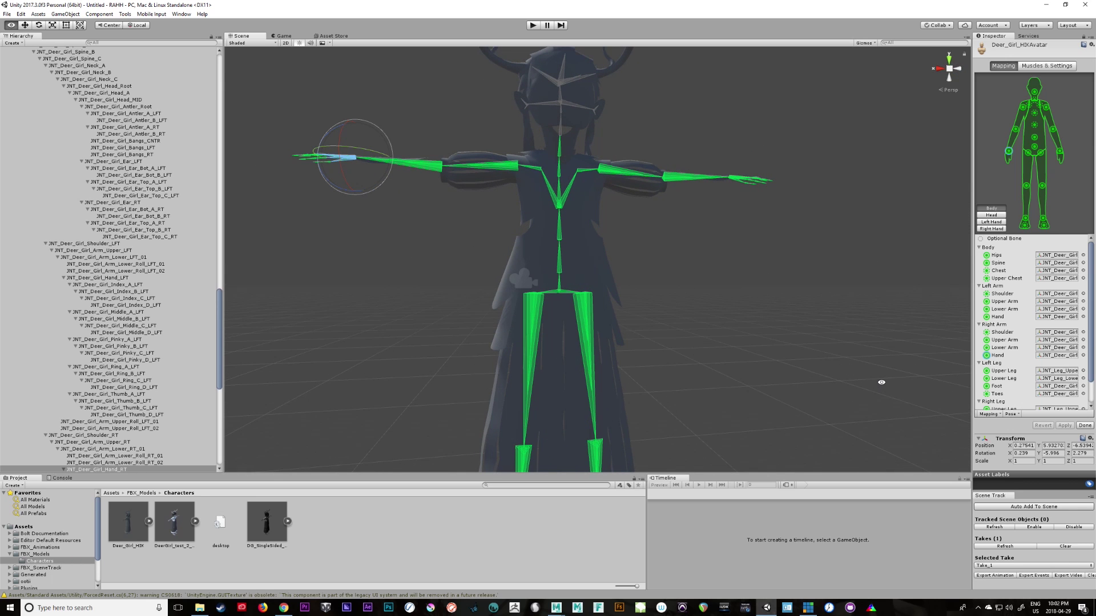
{"action": "right_click_drag", "start_coordinate": [622, 334], "coordinate": [898, 265]}
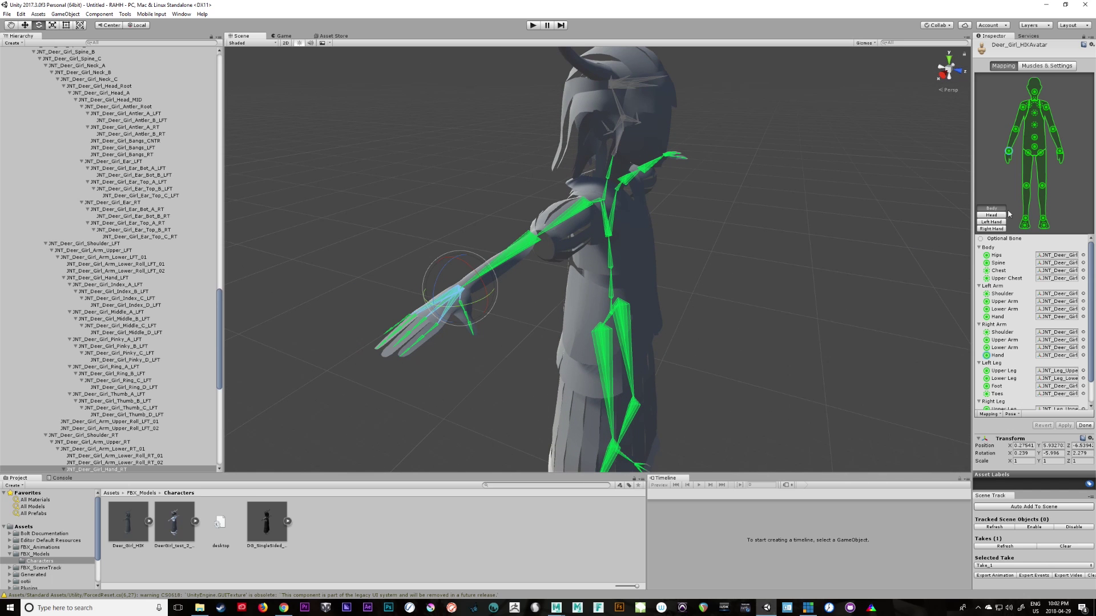
Check the left-hand and right-hand finger mappings, selecting the right thumb's joints.
{"action": "left_click", "coordinate": [991, 222]}
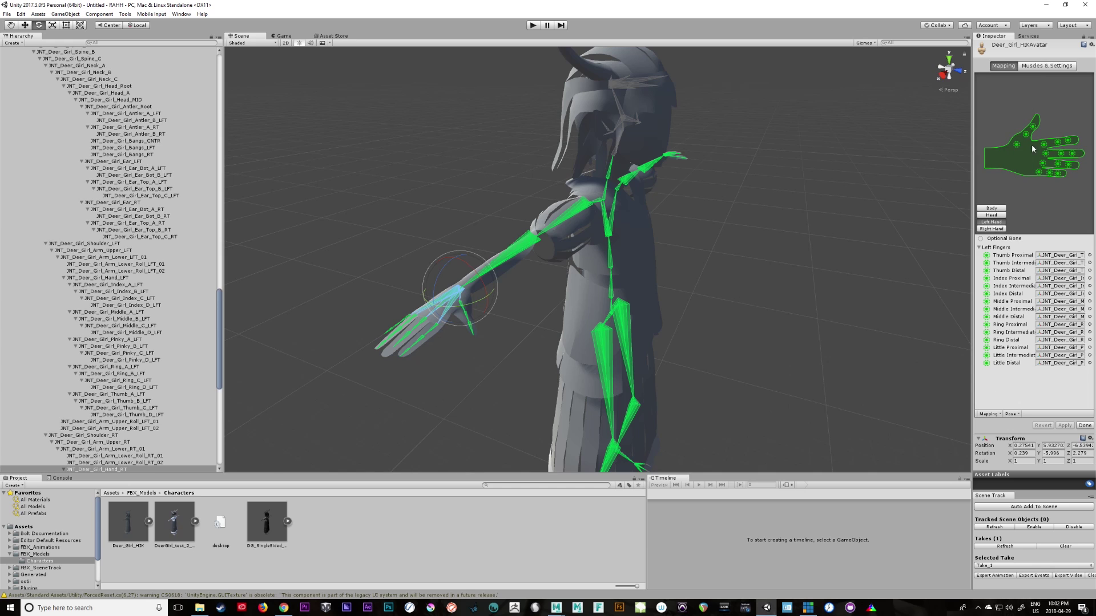
{"action": "left_click", "coordinate": [991, 229]}
{"action": "left_click", "coordinate": [1052, 145]}
{"action": "left_click", "coordinate": [1035, 127]}
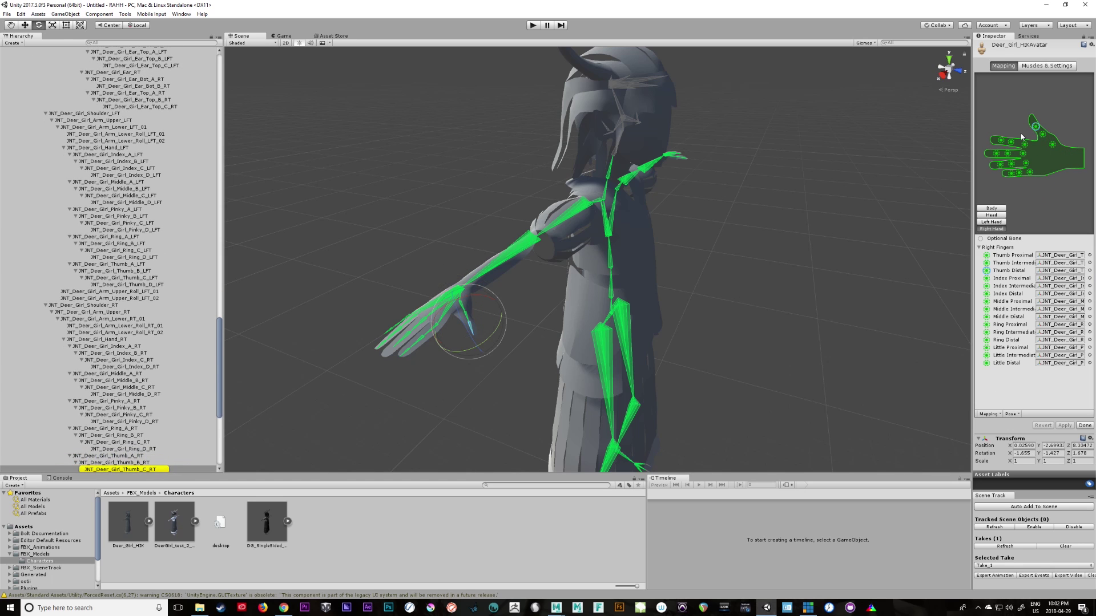
Check the right index finger's joints in the hand mapping, and inspect the left eye bone in the head mapping.
{"action": "left_click", "coordinate": [1027, 146]}
{"action": "left_click", "coordinate": [1001, 140]}
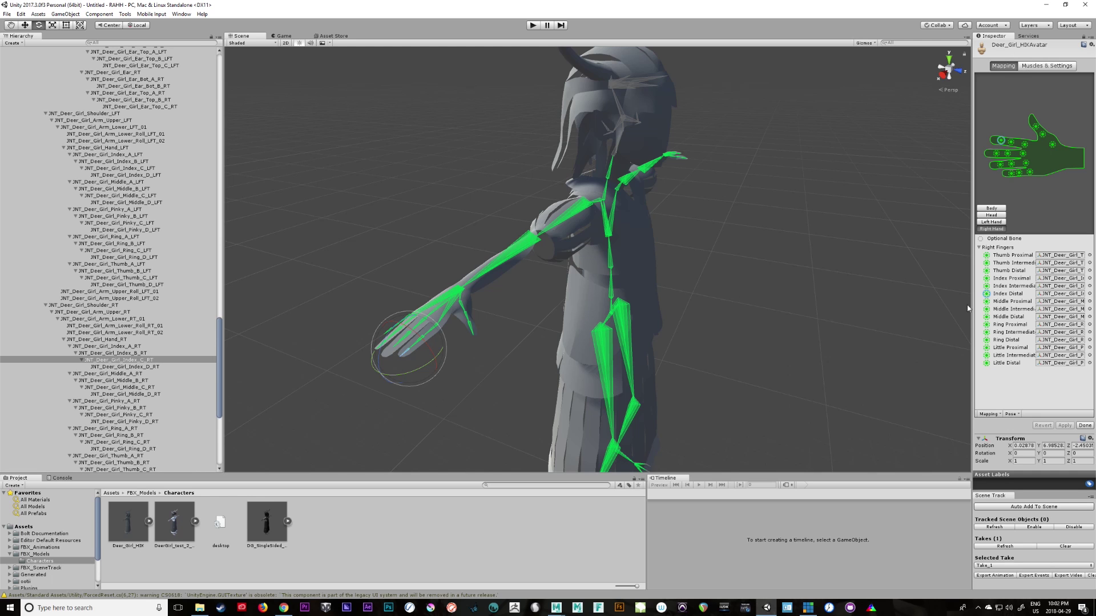
{"action": "left_click", "coordinate": [998, 215]}
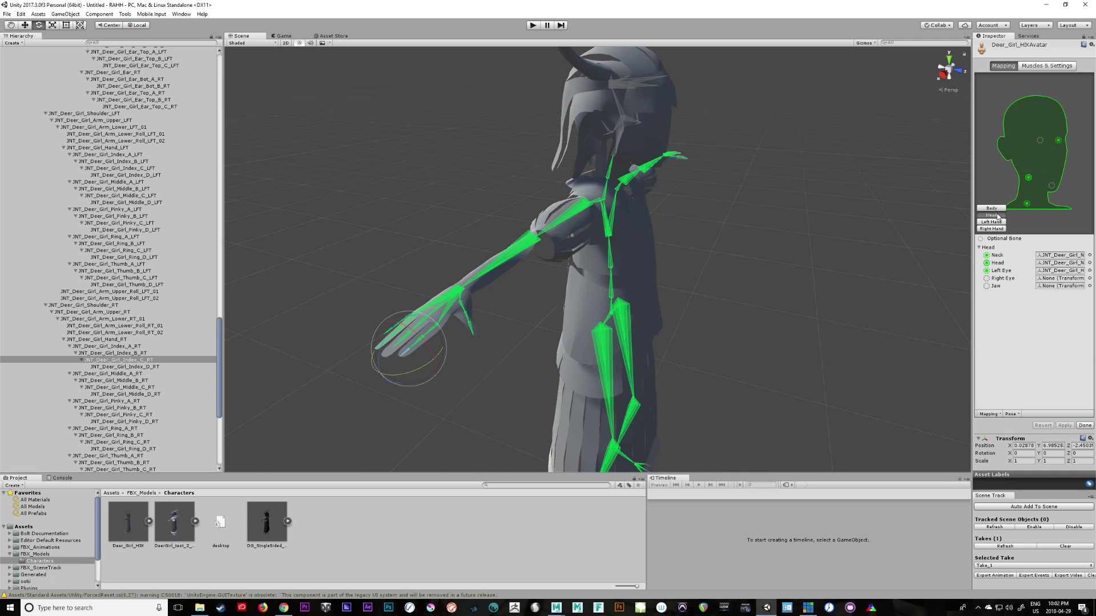
{"action": "left_click", "coordinate": [1058, 140]}
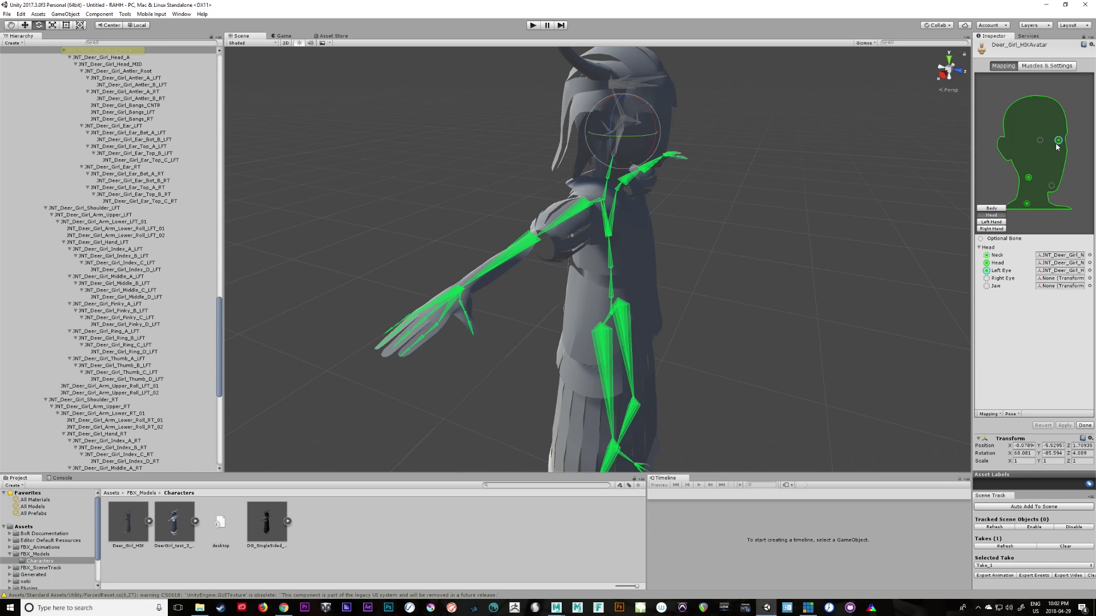
Clear the avatar's Left Eye bone by setting it to None.
{"action": "left_click", "coordinate": [1090, 271]}
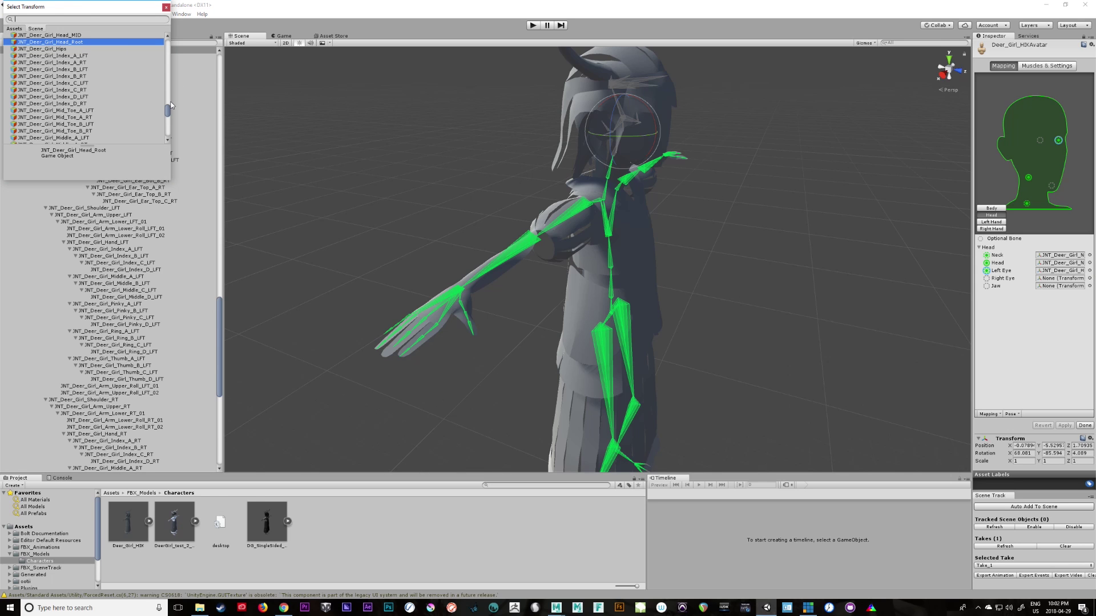
{"action": "left_click_drag", "start_coordinate": [168, 107], "coordinate": [168, 35]}
{"action": "left_click", "coordinate": [50, 36]}
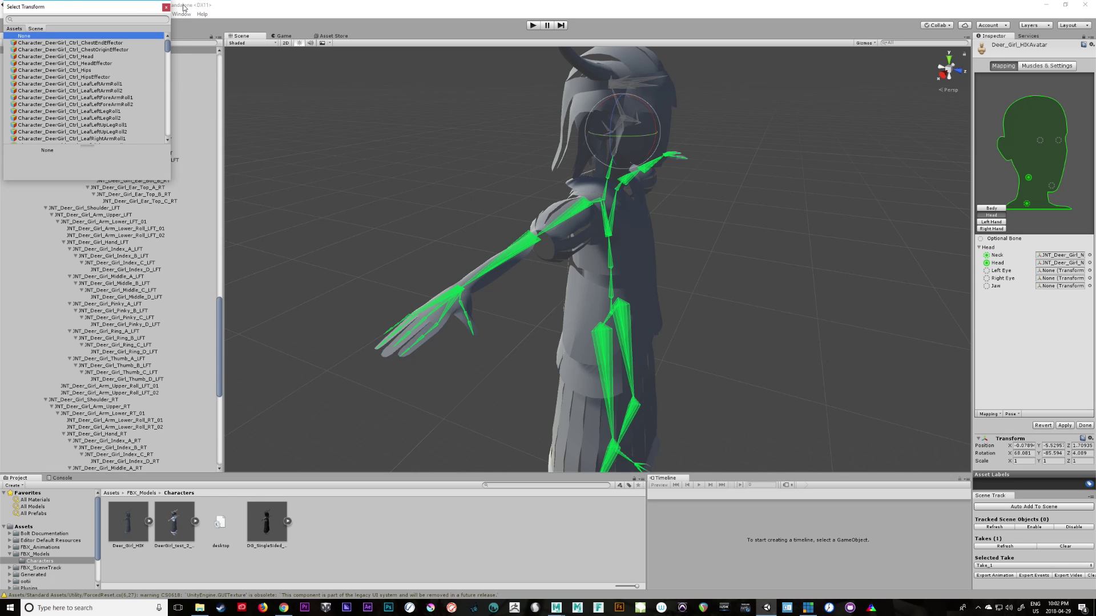
{"action": "left_click", "coordinate": [165, 8]}
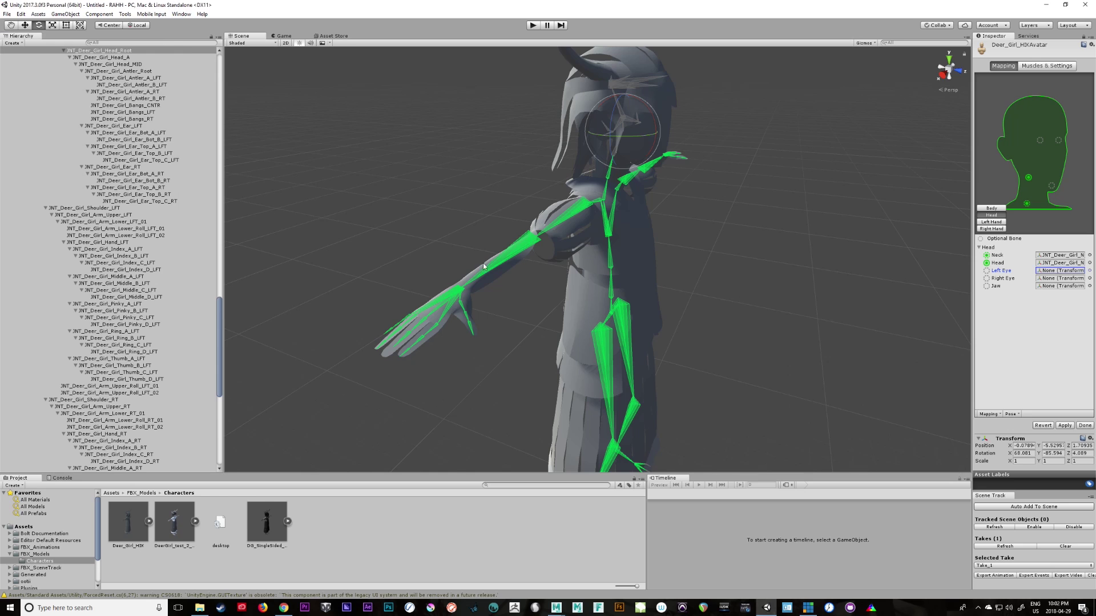
Try rotating the character's right lower arm bone and undo the rotation.
{"action": "left_click", "coordinate": [513, 243]}
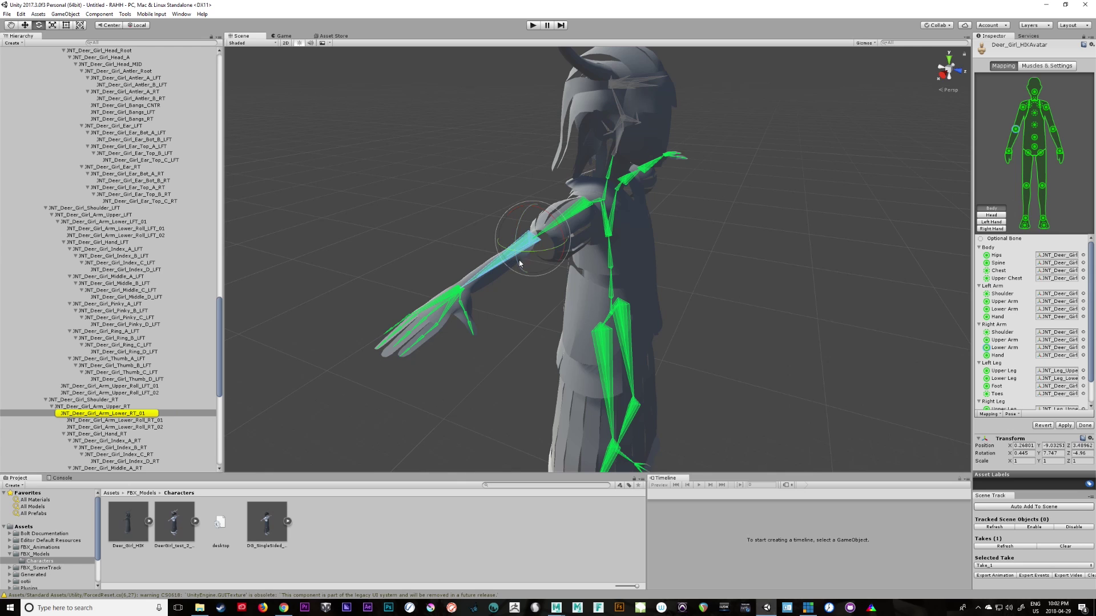
{"action": "left_click_drag", "start_coordinate": [519, 239], "coordinate": [521, 195]}
{"action": "key", "text": "ctrl+z"}
{"action": "left_click_drag", "start_coordinate": [668, 248], "coordinate": [601, 239], "text": "alt"}
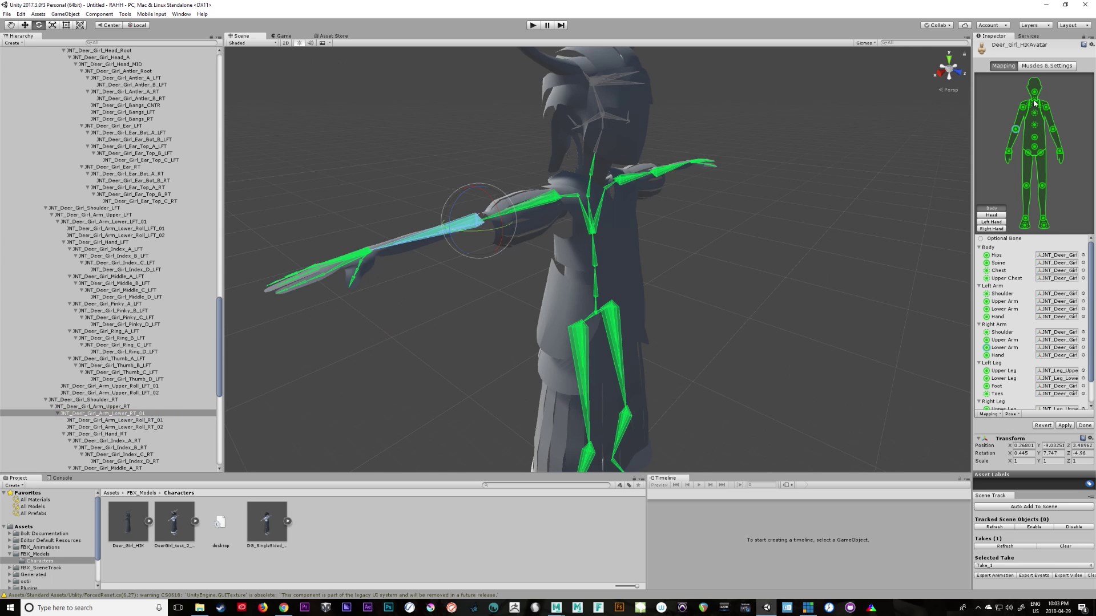
Inspect the Neck bone of the avatar's head mapping on the character.
{"action": "left_click", "coordinate": [992, 216]}
{"action": "left_click", "coordinate": [1060, 256]}
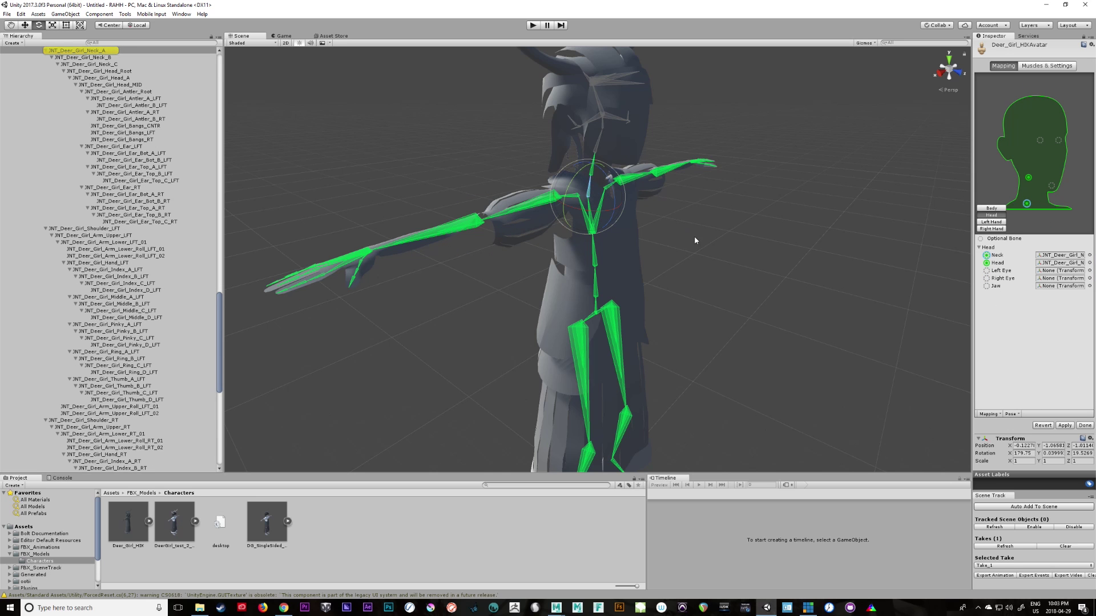
{"action": "key", "text": "alt"}
{"action": "left_click_drag", "start_coordinate": [704, 248], "coordinate": [619, 232], "text": "alt"}
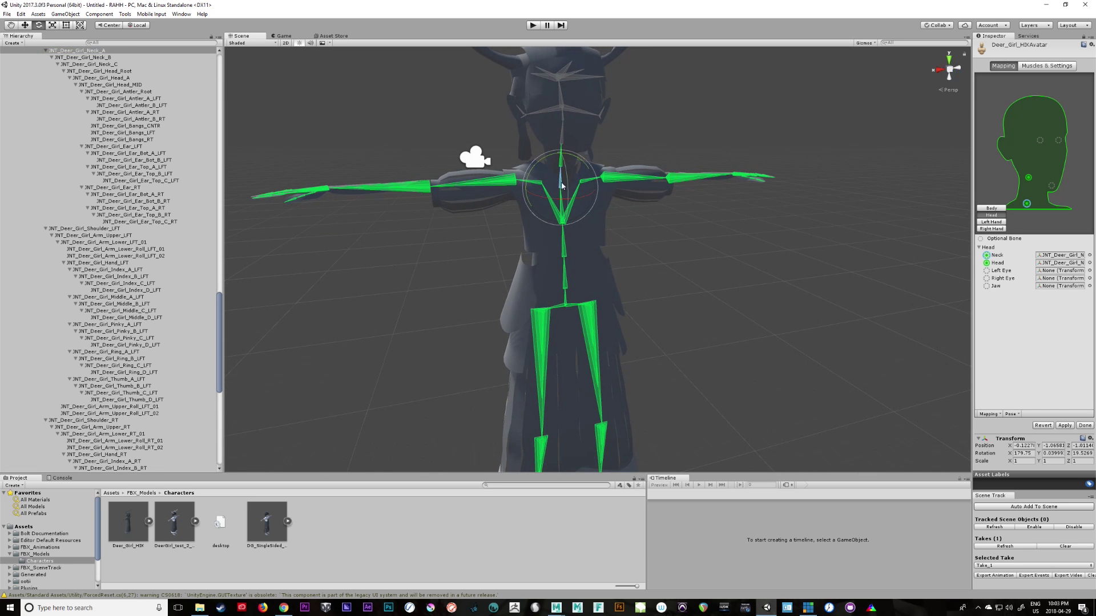
{"action": "left_click_drag", "start_coordinate": [560, 186], "coordinate": [625, 191], "text": "alt"}
Map the avatar's Head bone to JNT_Deer_Girl_Head_Root and select the newly assigned joint.
{"action": "left_click", "coordinate": [997, 264]}
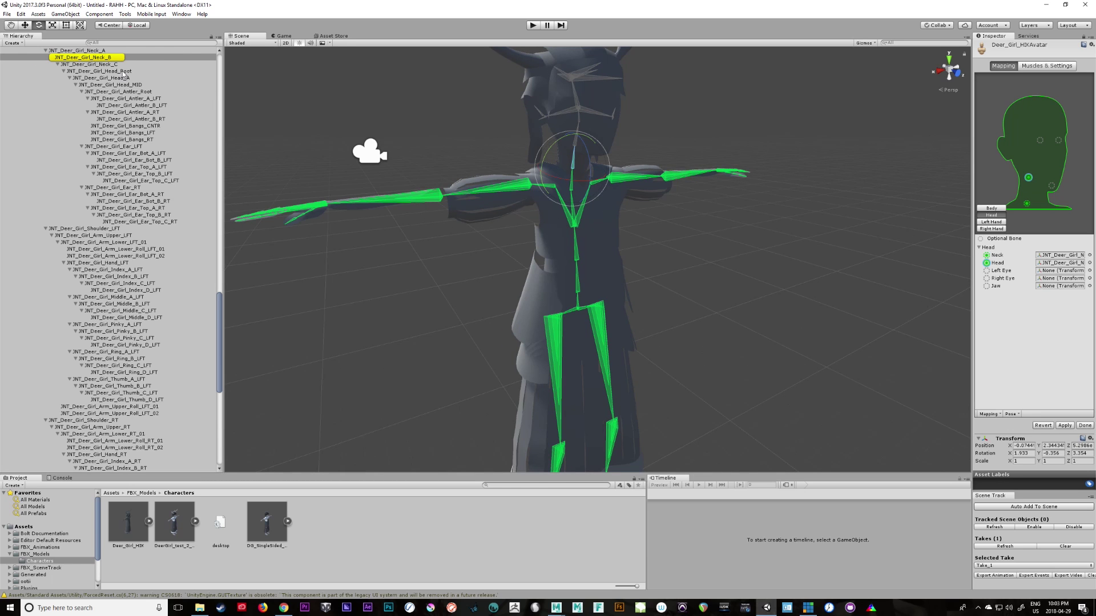
{"action": "left_click", "coordinate": [1089, 263]}
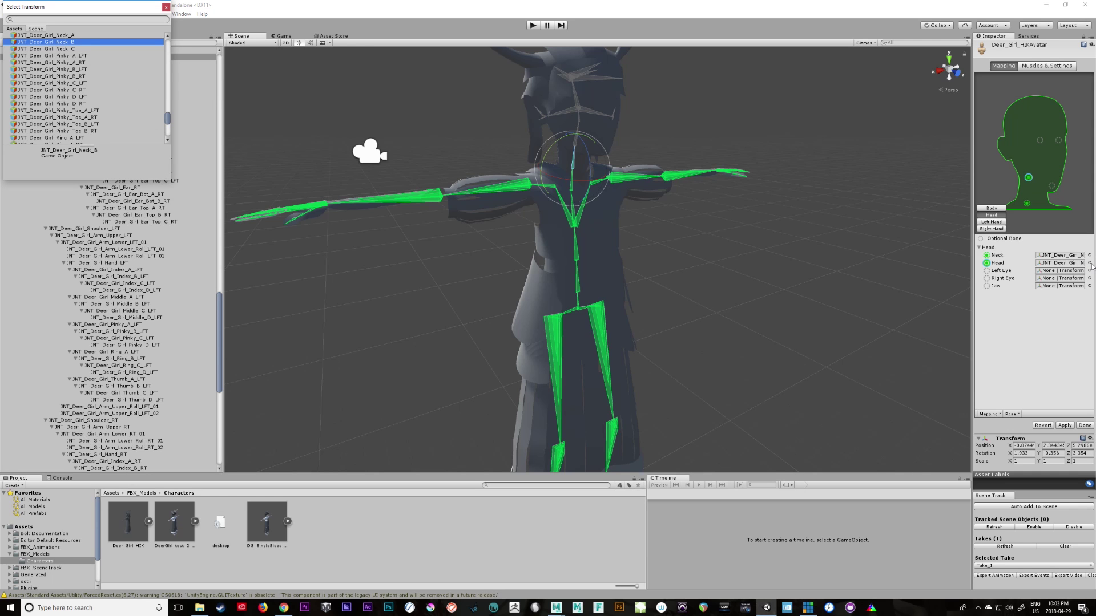
{"action": "type", "text": "head"}
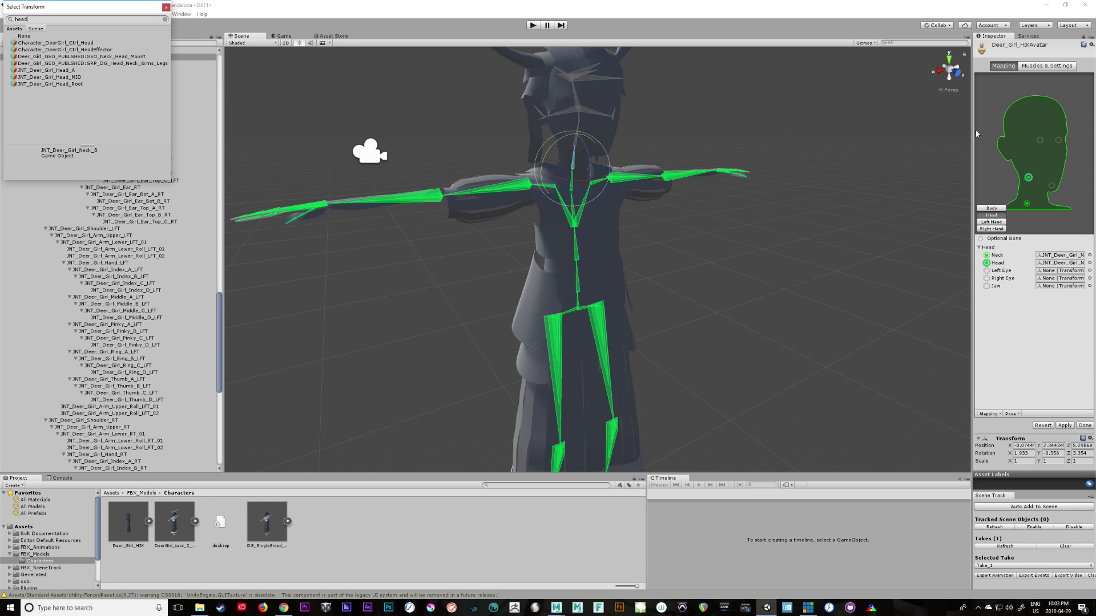
{"action": "left_click", "coordinate": [62, 85]}
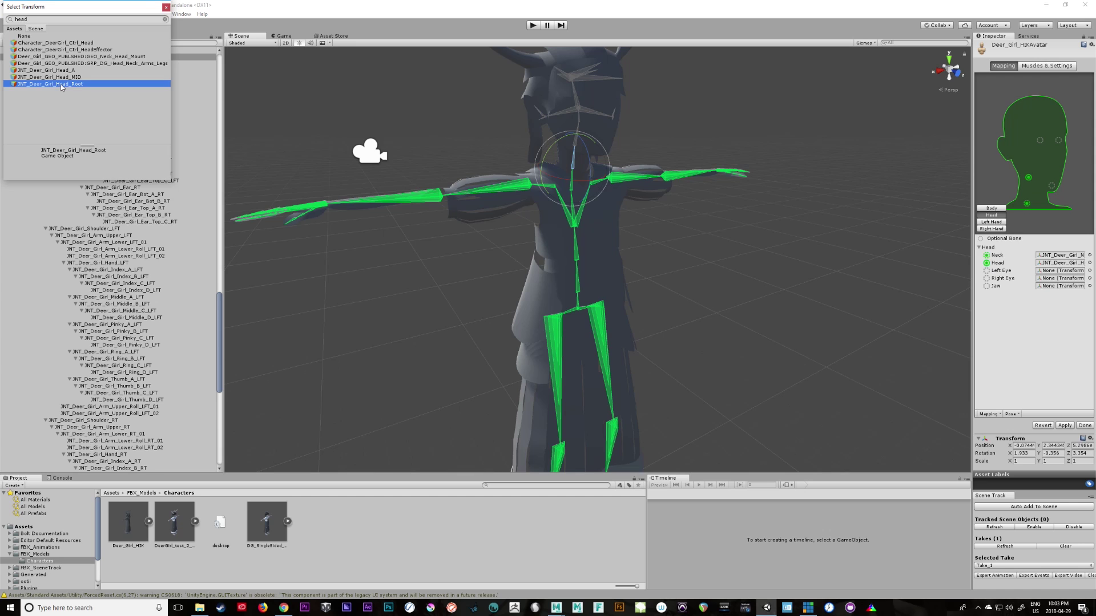
{"action": "left_click", "coordinate": [166, 7]}
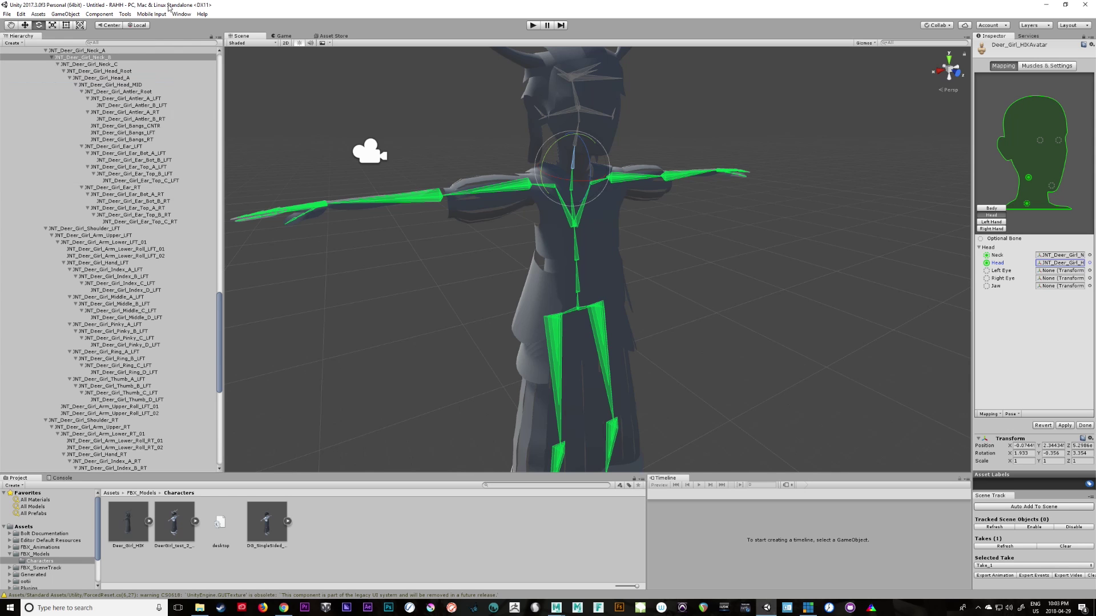
{"action": "left_click", "coordinate": [1028, 178]}
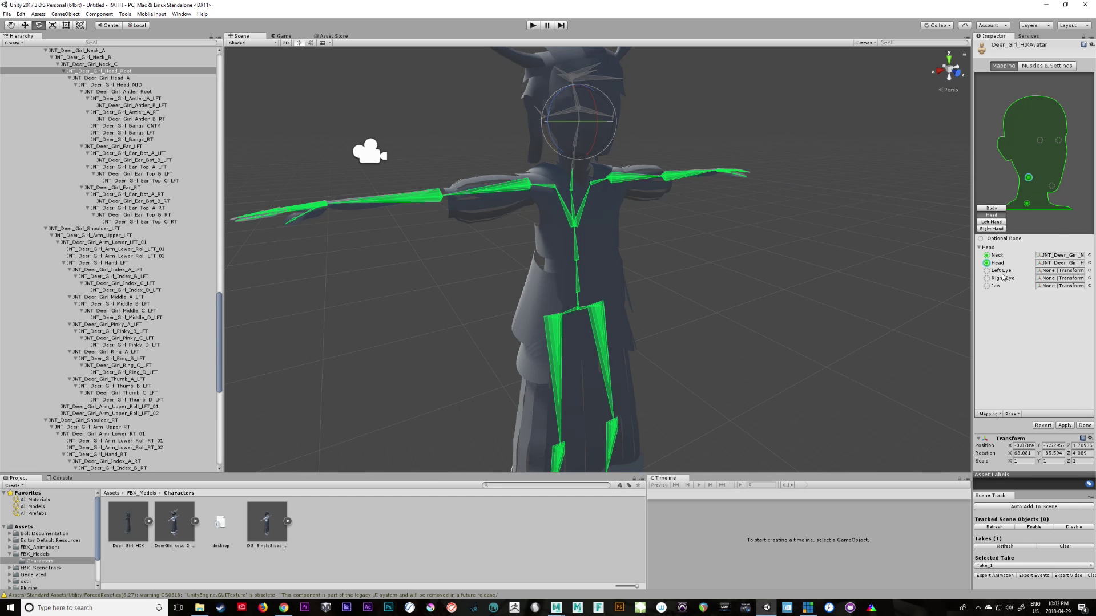
Review the body mapping, apply the avatar changes and finish the avatar configuration.
{"action": "left_click", "coordinate": [993, 208]}
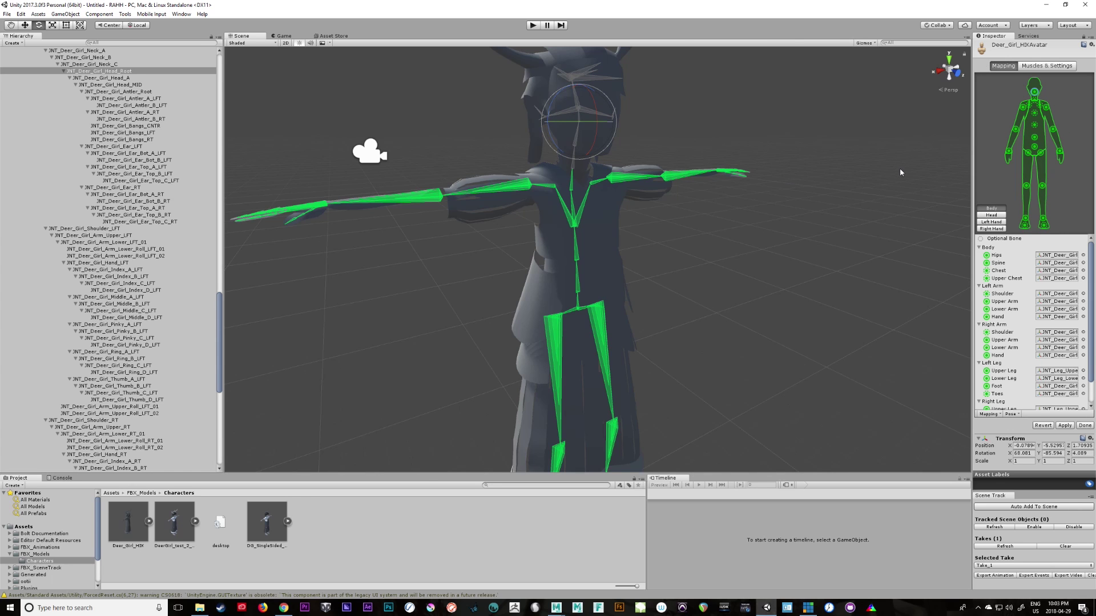
{"action": "left_click", "coordinate": [1068, 426]}
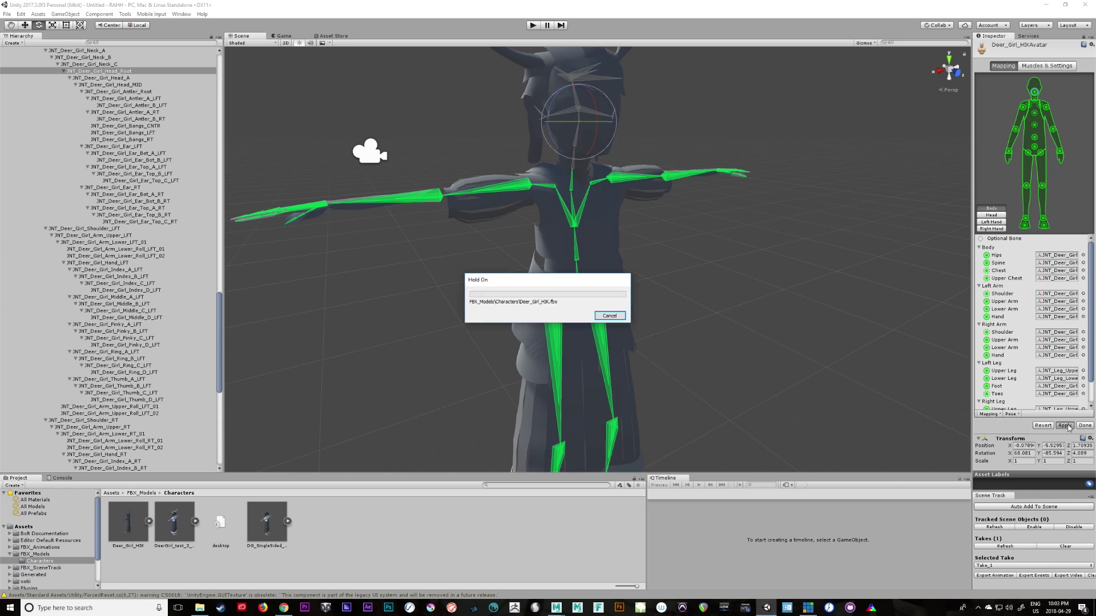
{"action": "left_click", "coordinate": [1084, 425]}
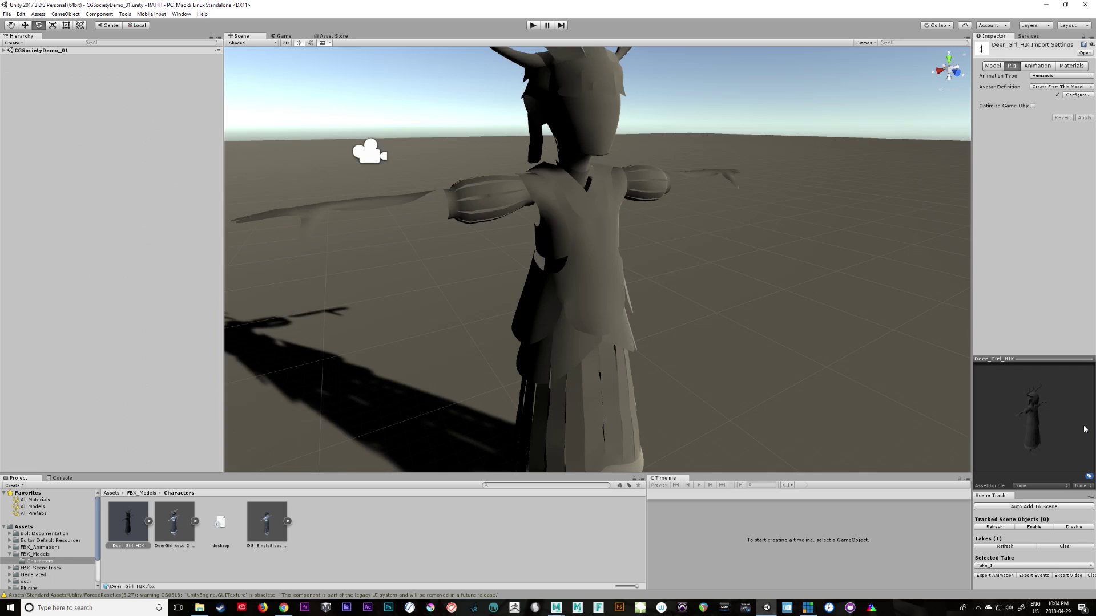
Select and frame the Deer_Girl_HIK character in the CGSocietyDemo_01 scene and expand its children.
{"action": "key", "text": "e"}
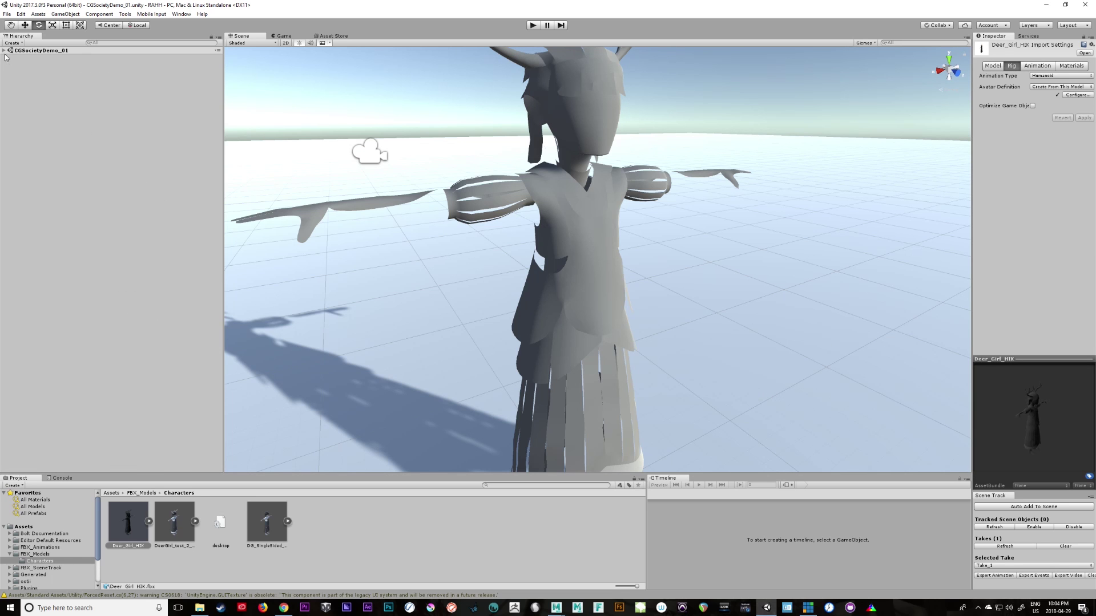
{"action": "left_click", "coordinate": [4, 50]}
{"action": "left_click", "coordinate": [42, 64]}
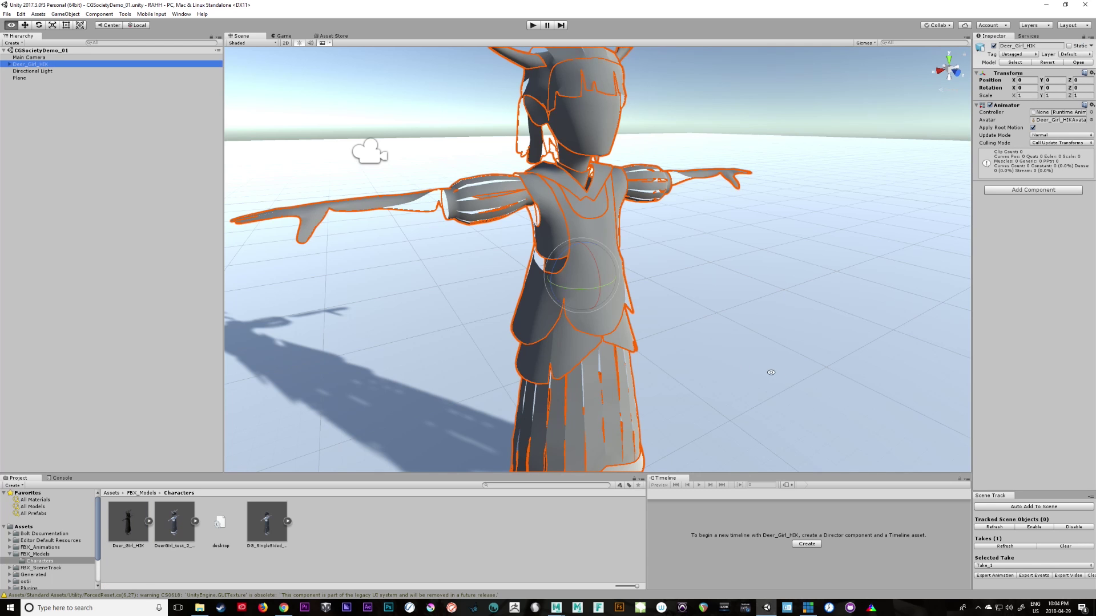
{"action": "double_click", "coordinate": [39, 65]}
{"action": "left_click", "coordinate": [10, 64]}
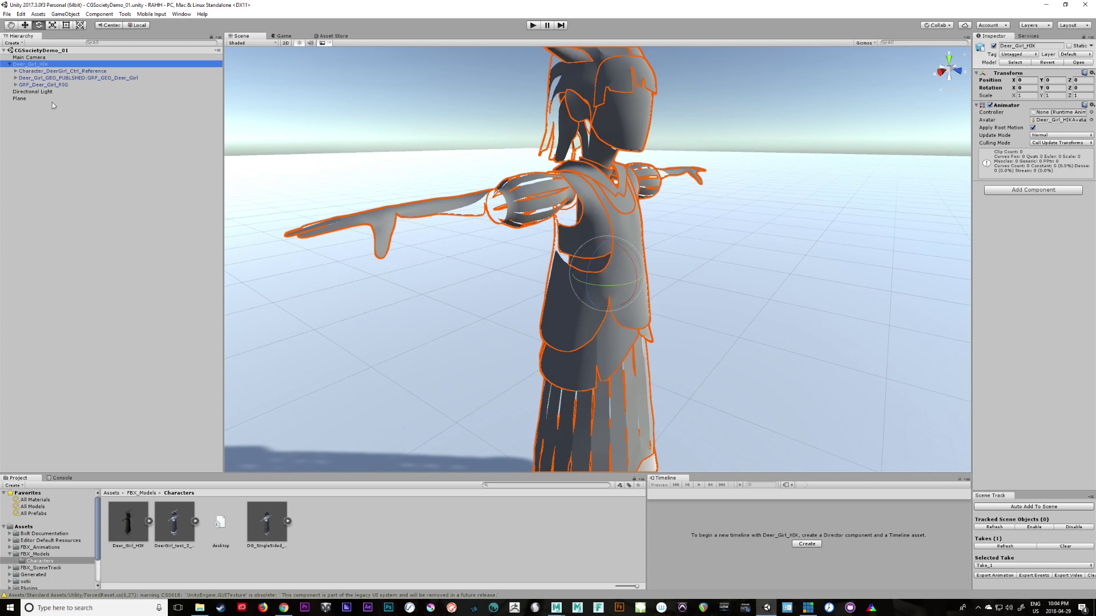
Examine the character's child groups, comparing Character_DeerGirl_Ctrl_Reference, the geometry group and the expanded GRP_Deer_Girl_RIG.
{"action": "left_click", "coordinate": [71, 72]}
{"action": "left_click", "coordinate": [63, 85]}
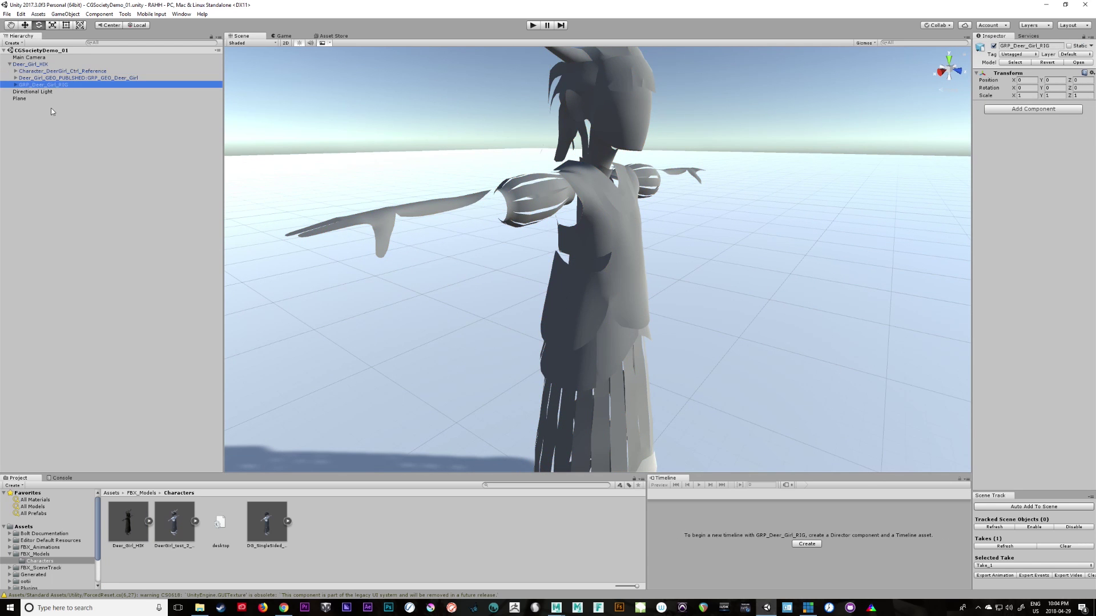
{"action": "left_click", "coordinate": [15, 84]}
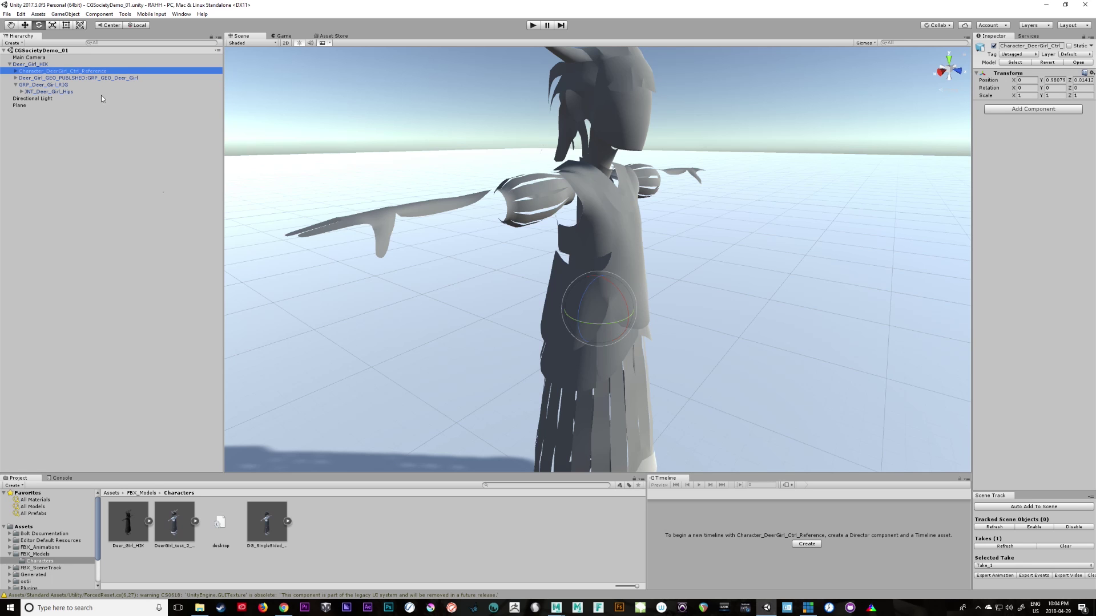
{"action": "left_click", "coordinate": [96, 77]}
{"action": "left_click", "coordinate": [98, 71]}
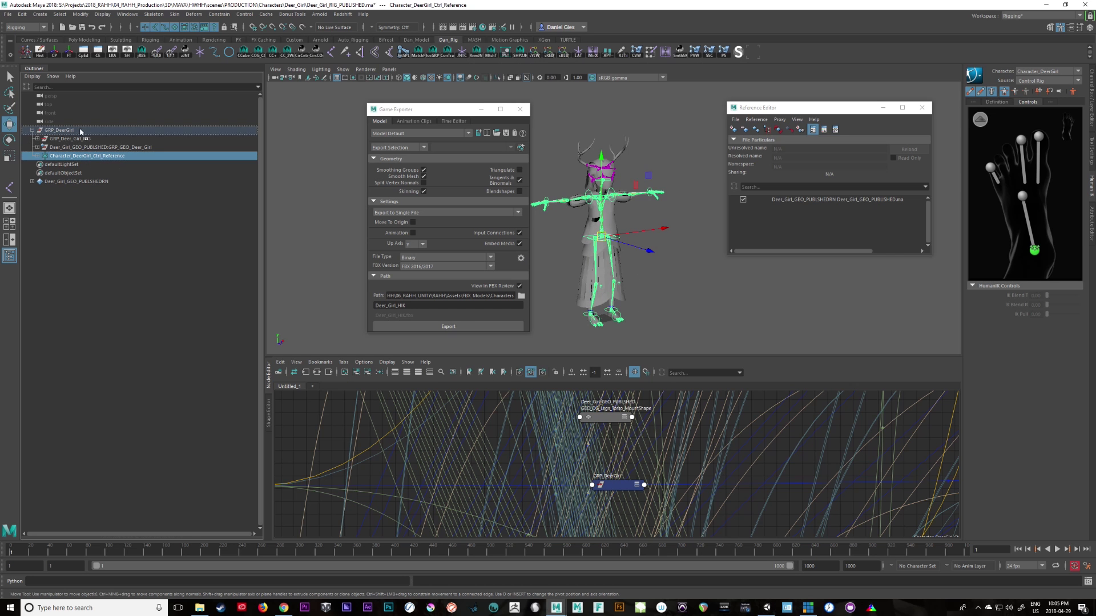
In Maya, move Character_DeerGirl_Ctrl_Reference out of GRP_DeerGirl, export the group over Deer_Girl_HIK.fbx, and check the character in Unity.
{"action": "middle_click_drag", "start_coordinate": [81, 131], "coordinate": [81, 129]}
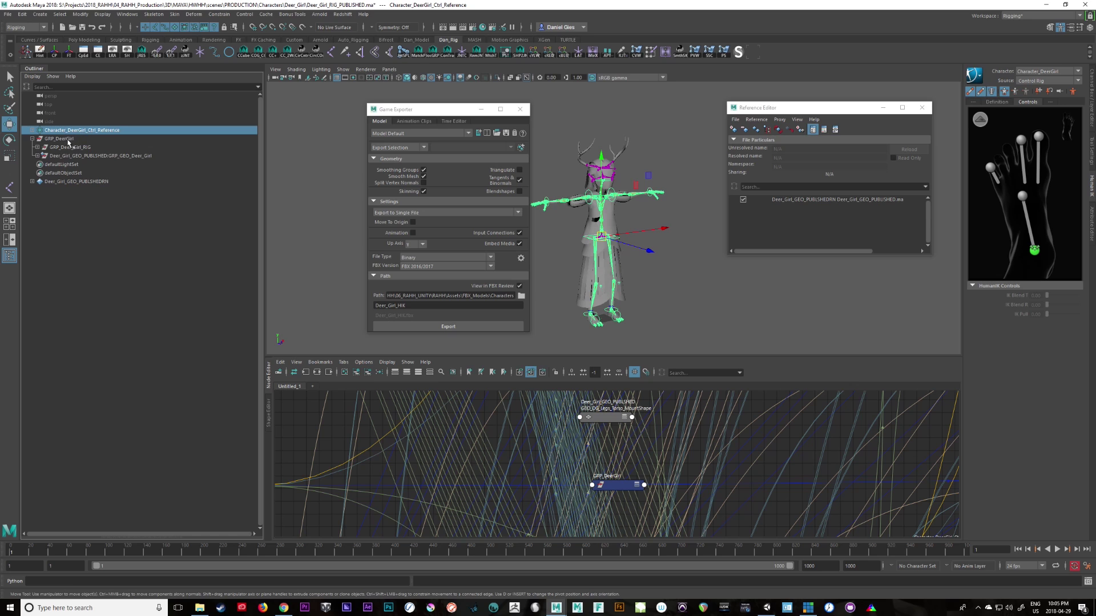
{"action": "left_click", "coordinate": [63, 139]}
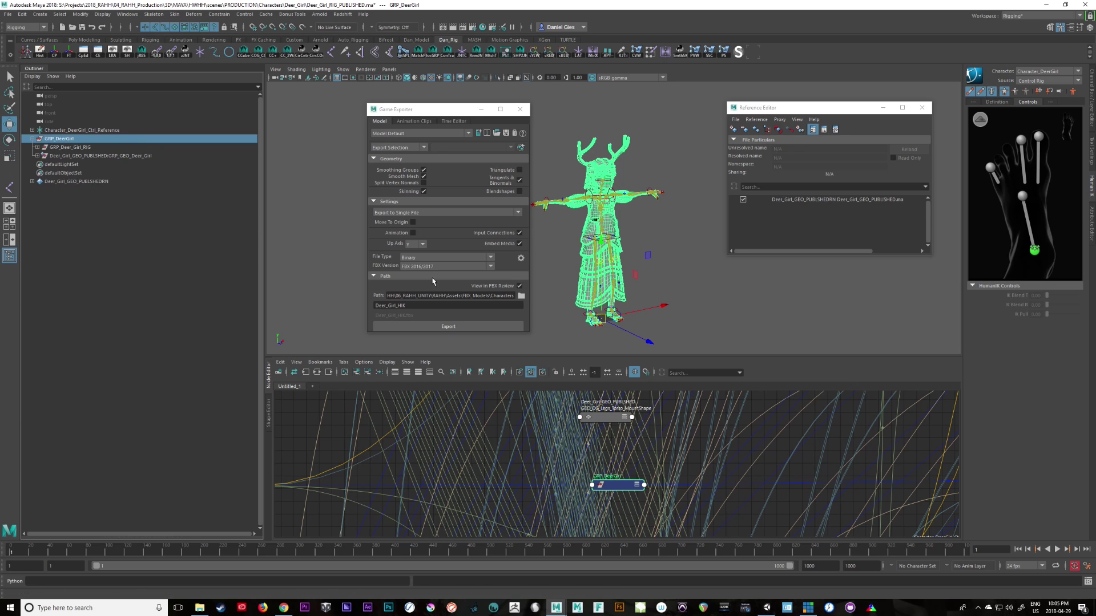
{"action": "left_click", "coordinate": [474, 325]}
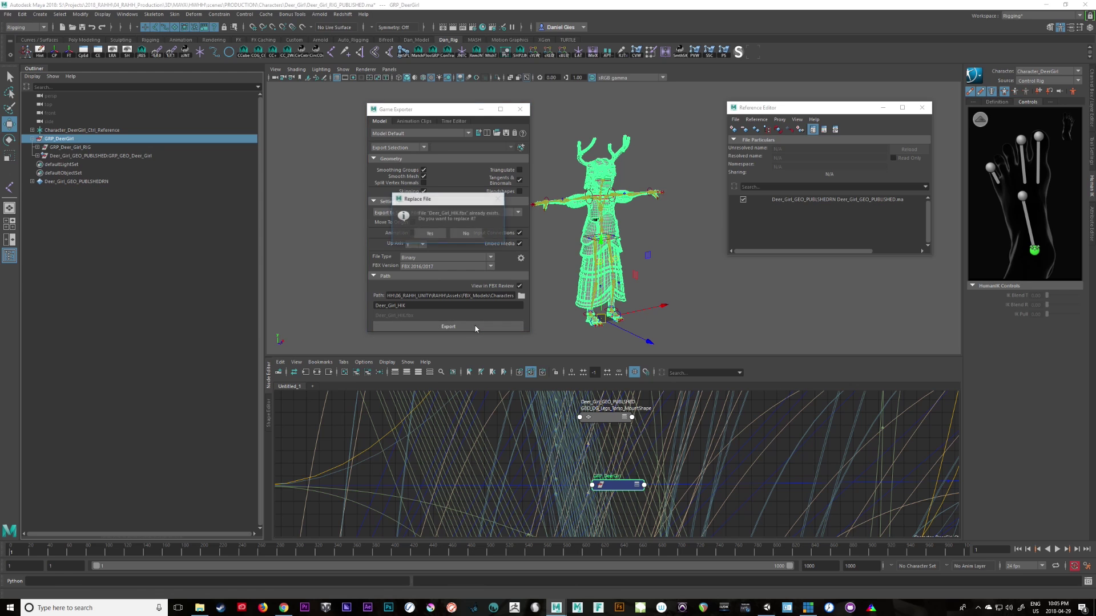
{"action": "left_click", "coordinate": [430, 234]}
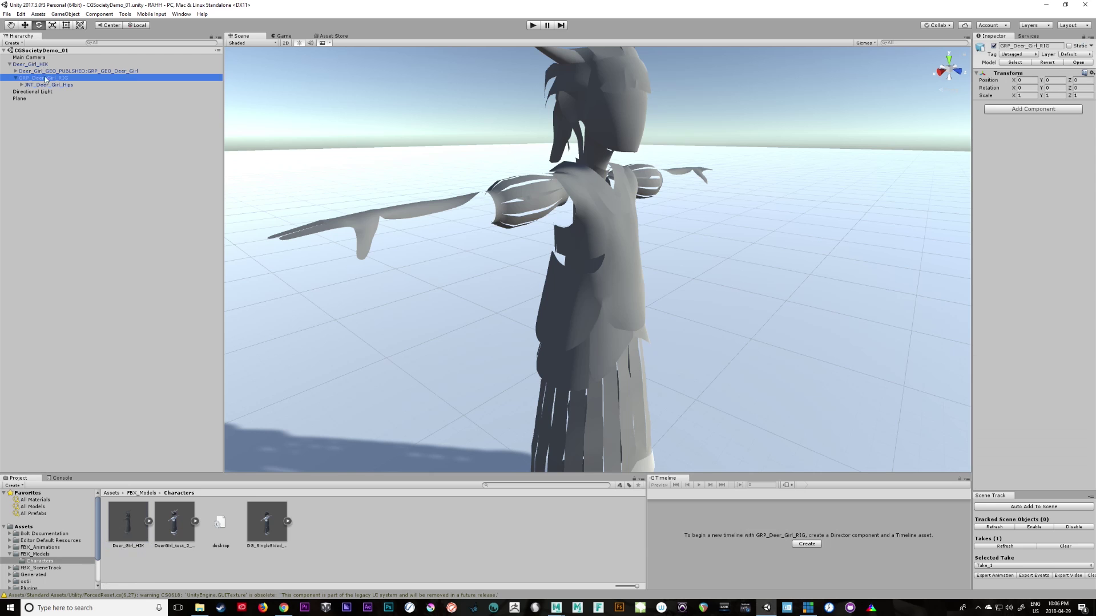
{"action": "left_click", "coordinate": [44, 65]}
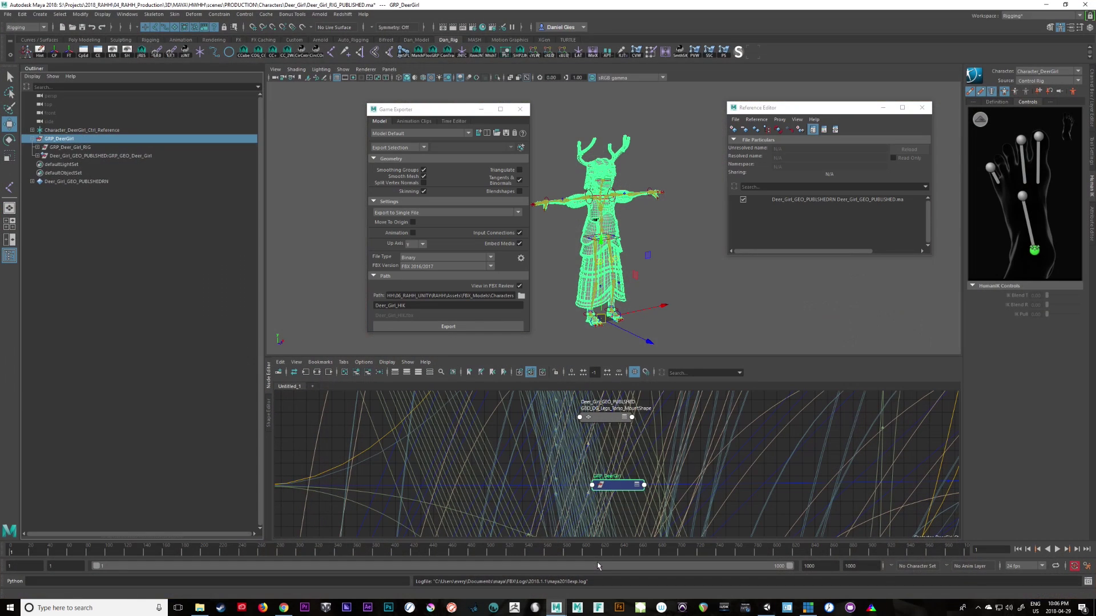
In Maya, parent Character_DeerGirl_Ctrl_Reference back under GRP_DeerGirl, select the group and minimize the application.
{"action": "left_click", "coordinate": [67, 131]}
{"action": "middle_click_drag", "start_coordinate": [67, 133], "coordinate": [68, 141]}
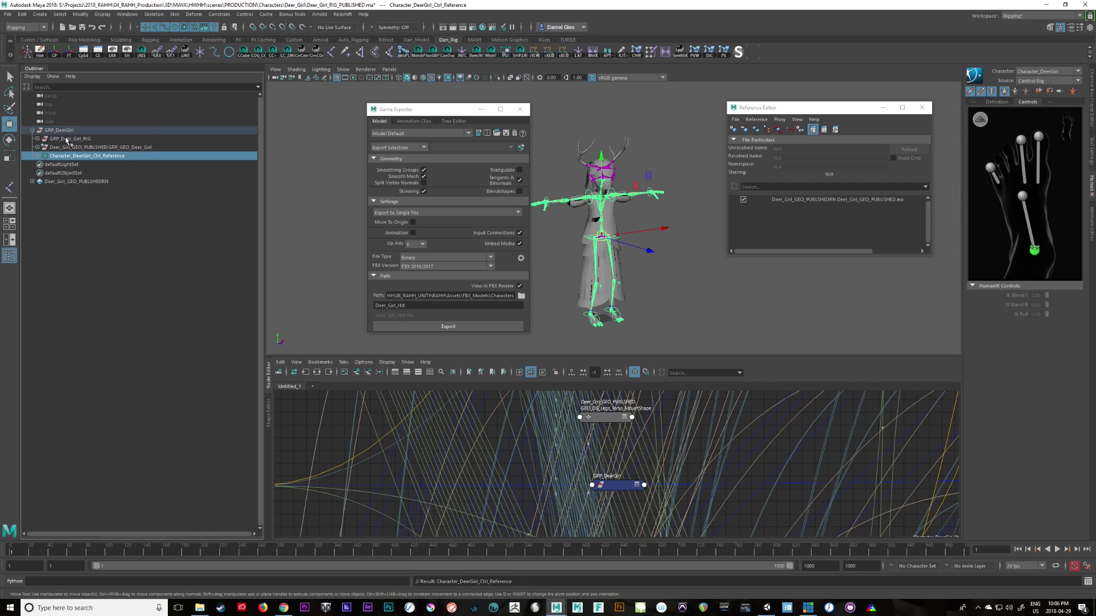
{"action": "left_click", "coordinate": [67, 131]}
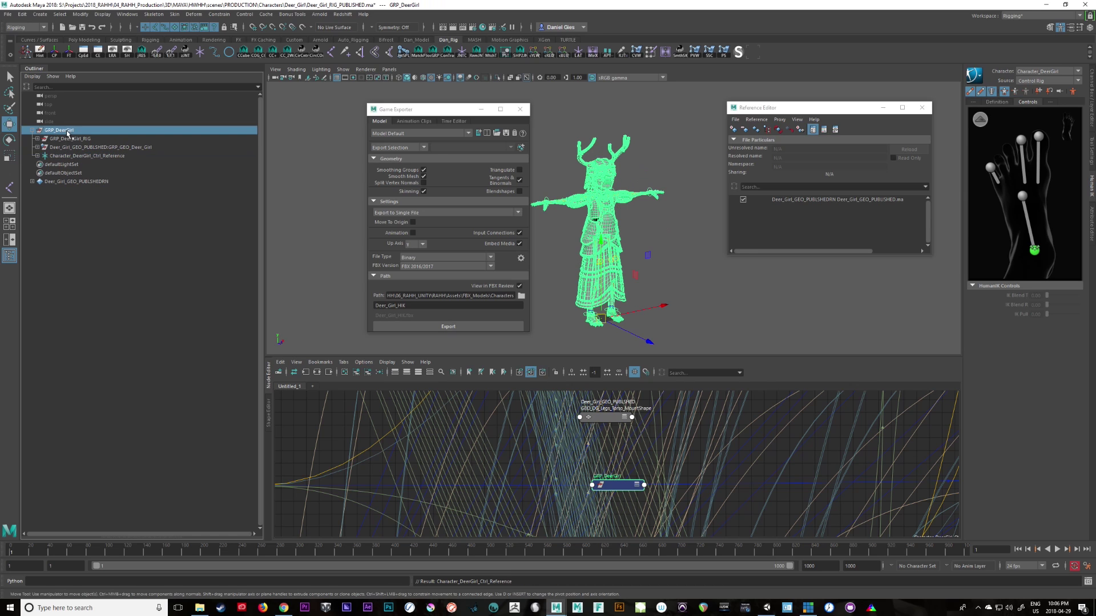
{"action": "left_click", "coordinate": [1046, 7]}
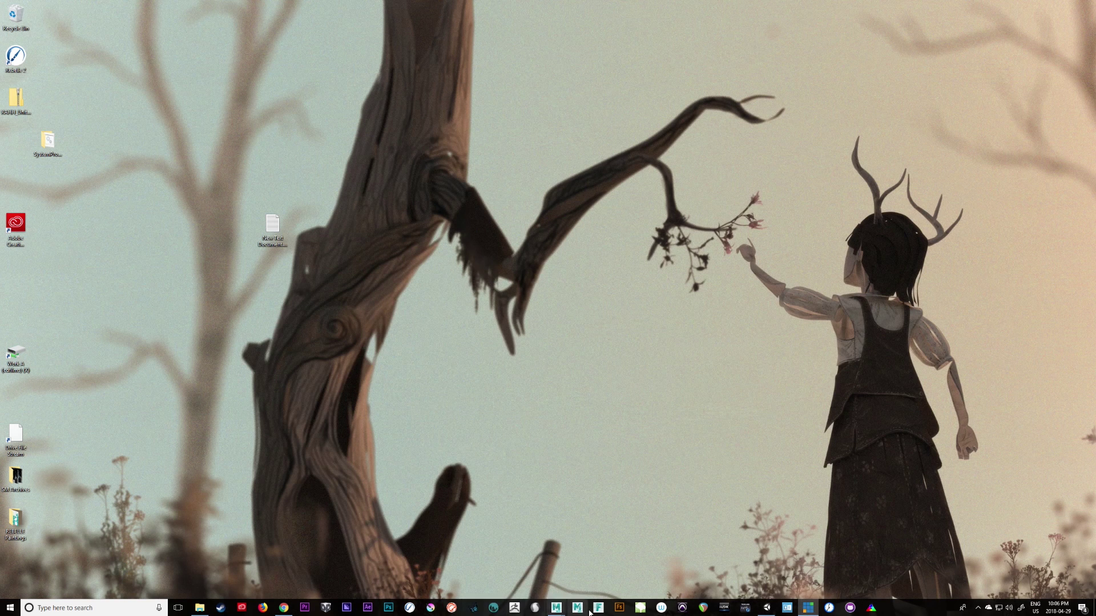
Return to Unity, view the whole character, expand JNT_Deer_Girl_Hips and select JNT_Deer_Girl_Spine_A.
{"action": "key", "text": "alt+Tab"}
{"action": "right_click_drag", "start_coordinate": [810, 383], "coordinate": [513, 393], "text": "alt"}
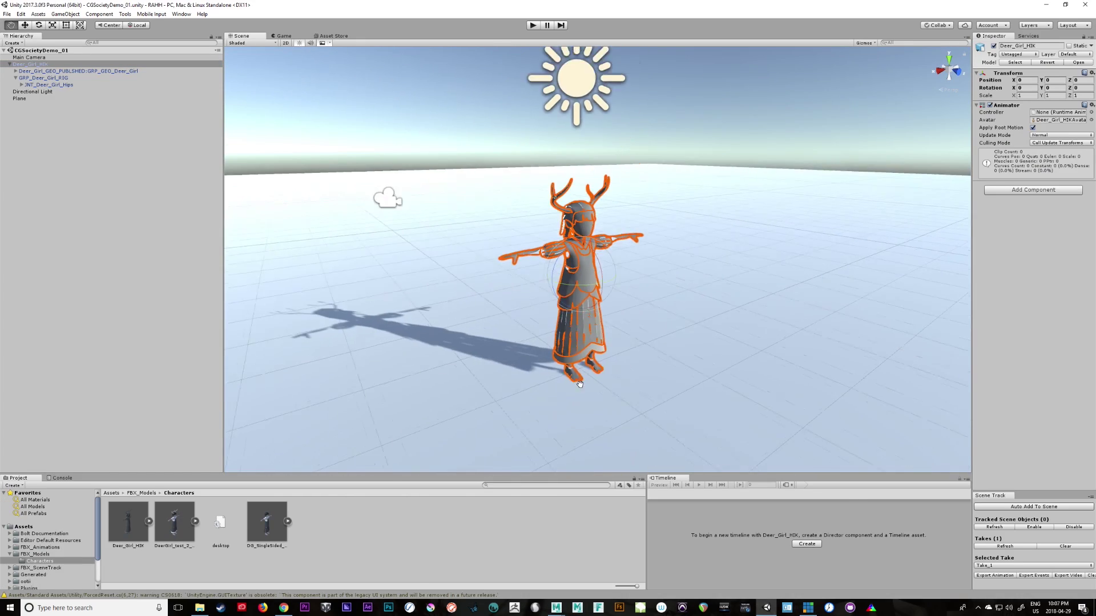
{"action": "left_click_drag", "start_coordinate": [514, 394], "coordinate": [593, 403], "text": "alt"}
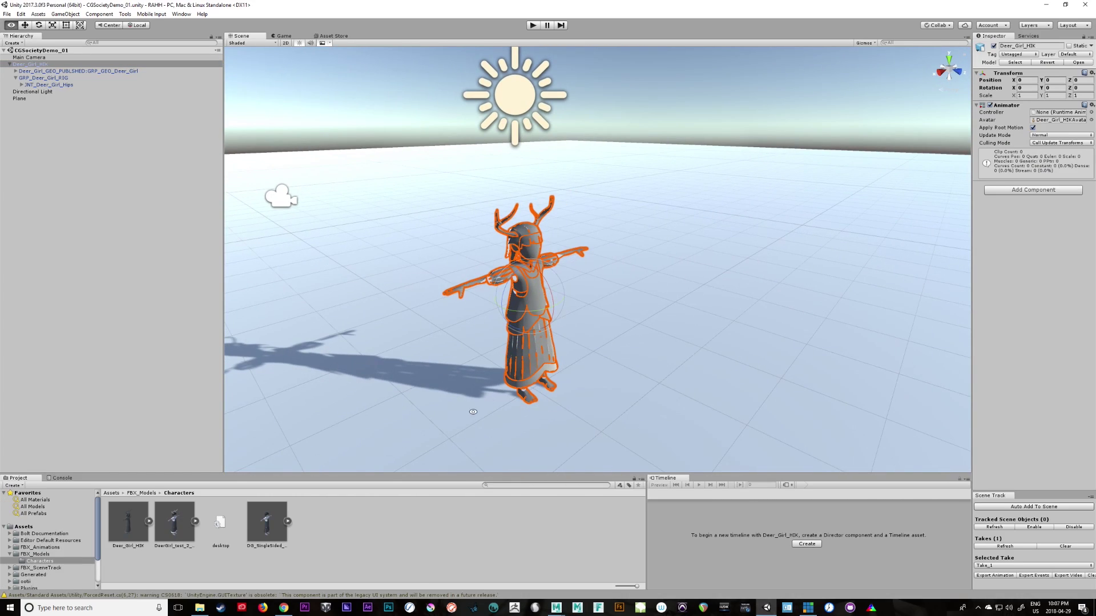
{"action": "left_click", "coordinate": [22, 84]}
{"action": "left_click", "coordinate": [43, 92]}
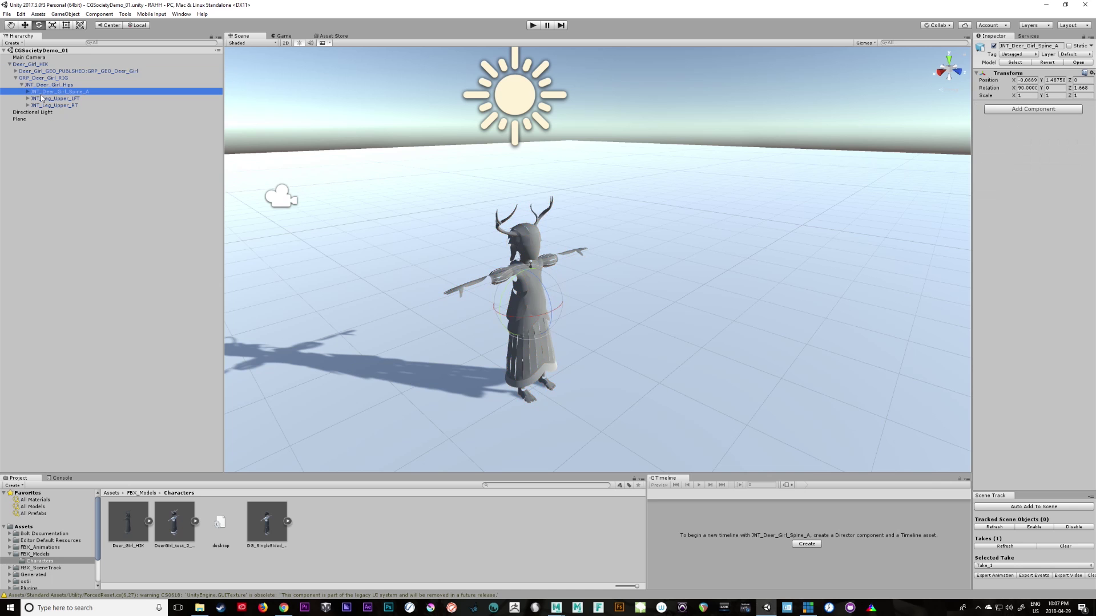
Test-rotate JNT_Deer_Girl_Spine_A and undo the rotation, then expand the joint and select its child JNT_Deer_Girl_Spine_B.
{"action": "left_click_drag", "start_coordinate": [551, 311], "coordinate": [536, 284]}
{"action": "key", "text": "ctrl+z"}
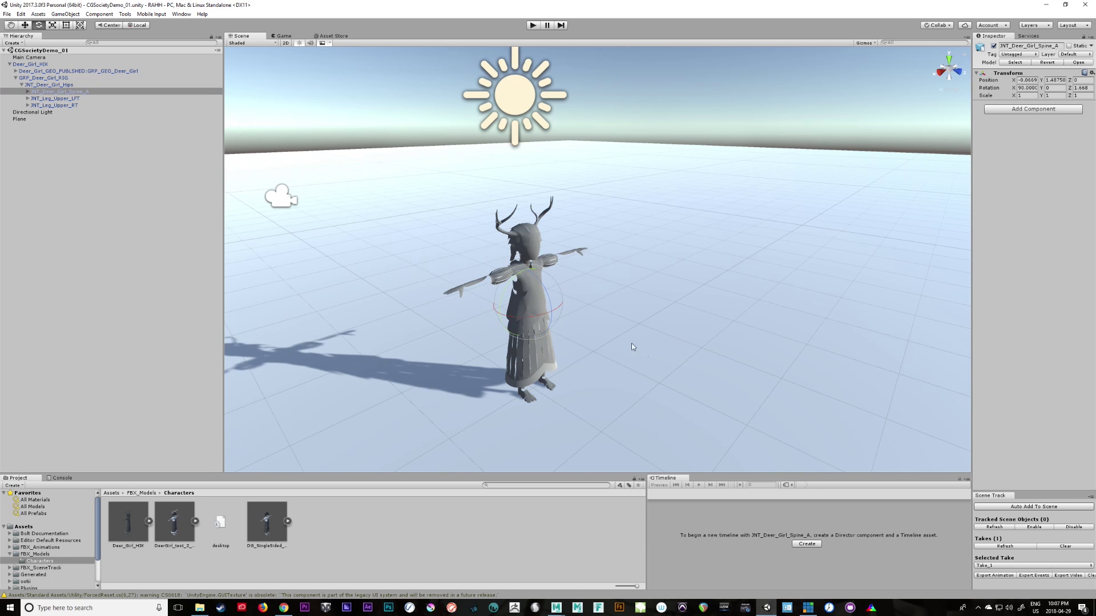
{"action": "left_click", "coordinate": [28, 91]}
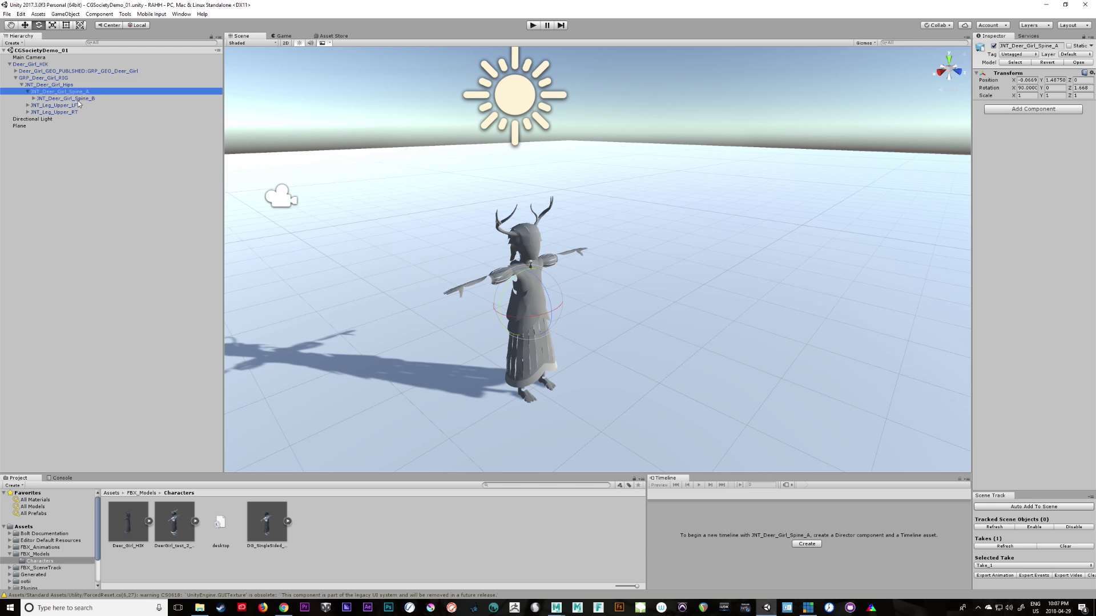
{"action": "left_click", "coordinate": [61, 99]}
Expand JNT_Leg_Upper_LFT, inspect JNT_Leg_Upper_Roll_A_LFT, and test-rotate JNT_Leg_Lower_LFT, undoing the rotation.
{"action": "left_click", "coordinate": [28, 105]}
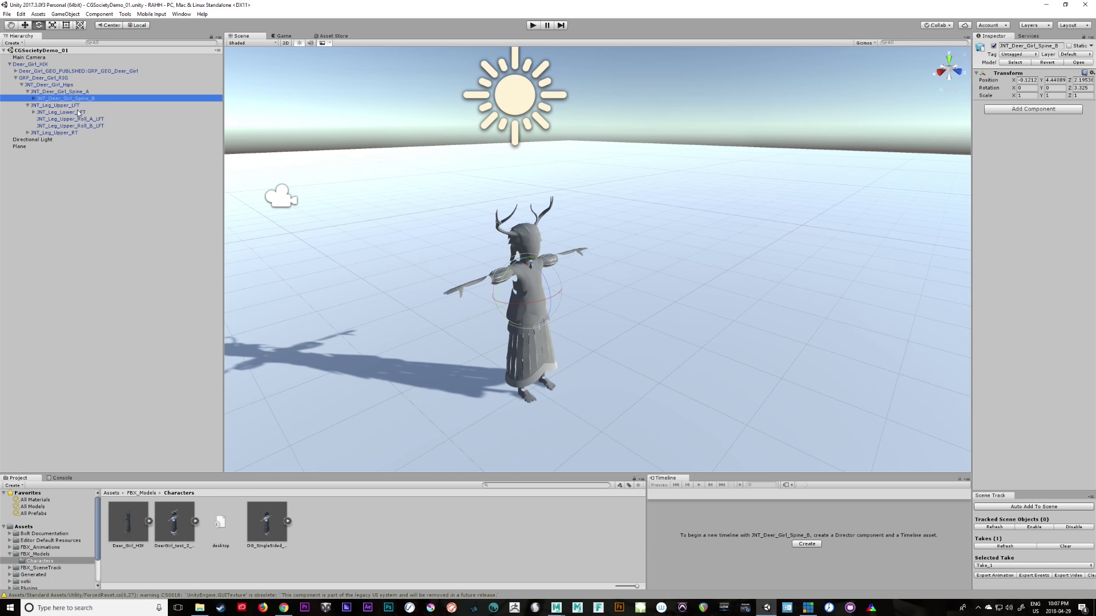
{"action": "left_click", "coordinate": [79, 120]}
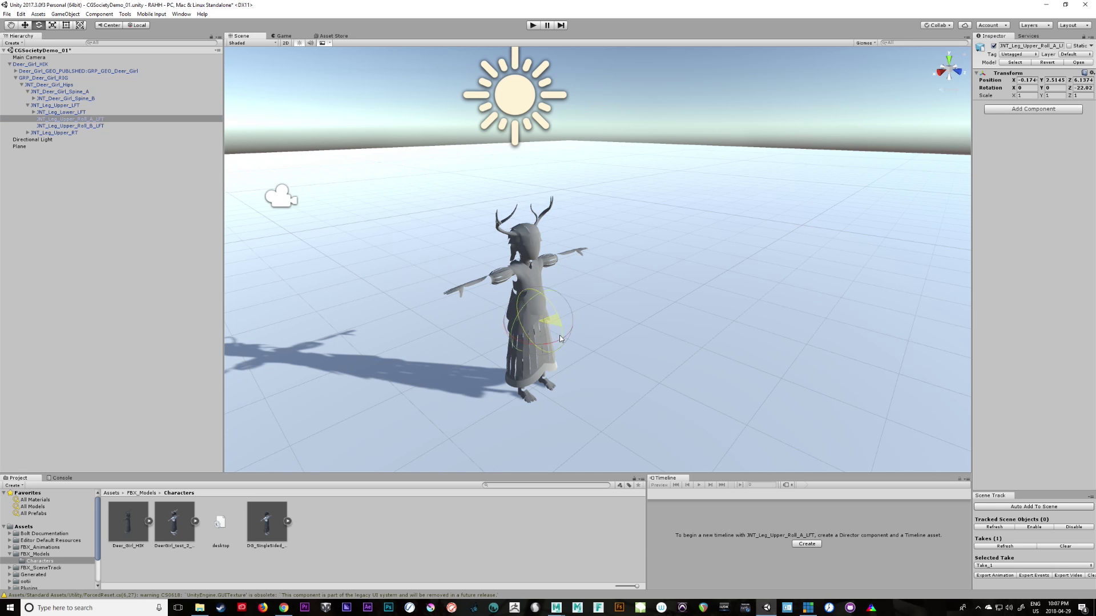
{"action": "left_click", "coordinate": [87, 113]}
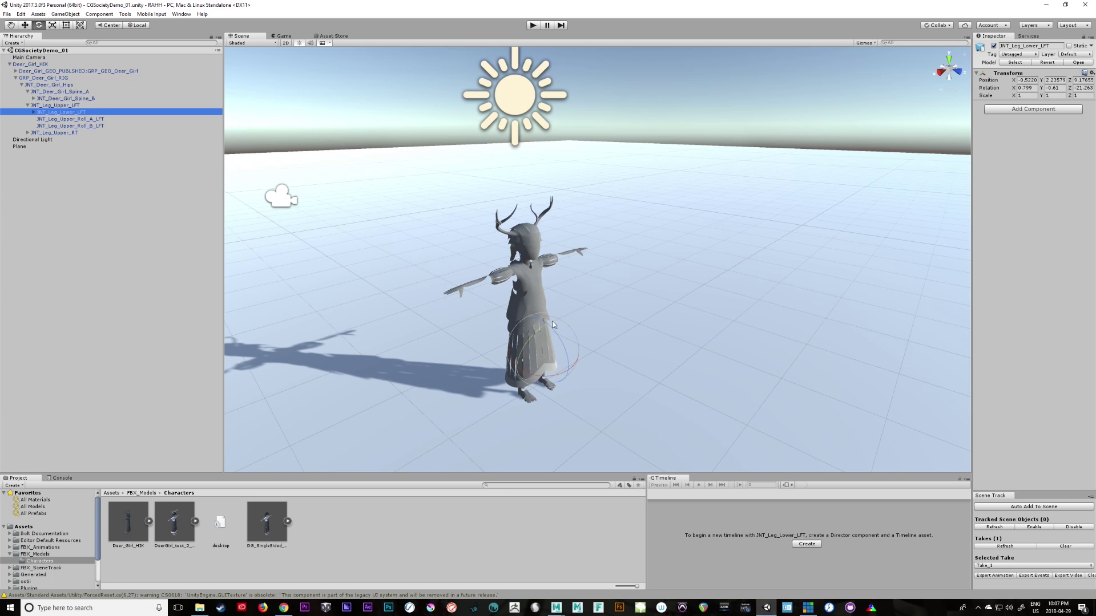
{"action": "left_click_drag", "start_coordinate": [547, 383], "coordinate": [594, 399]}
{"action": "key", "text": "ctrl+z"}
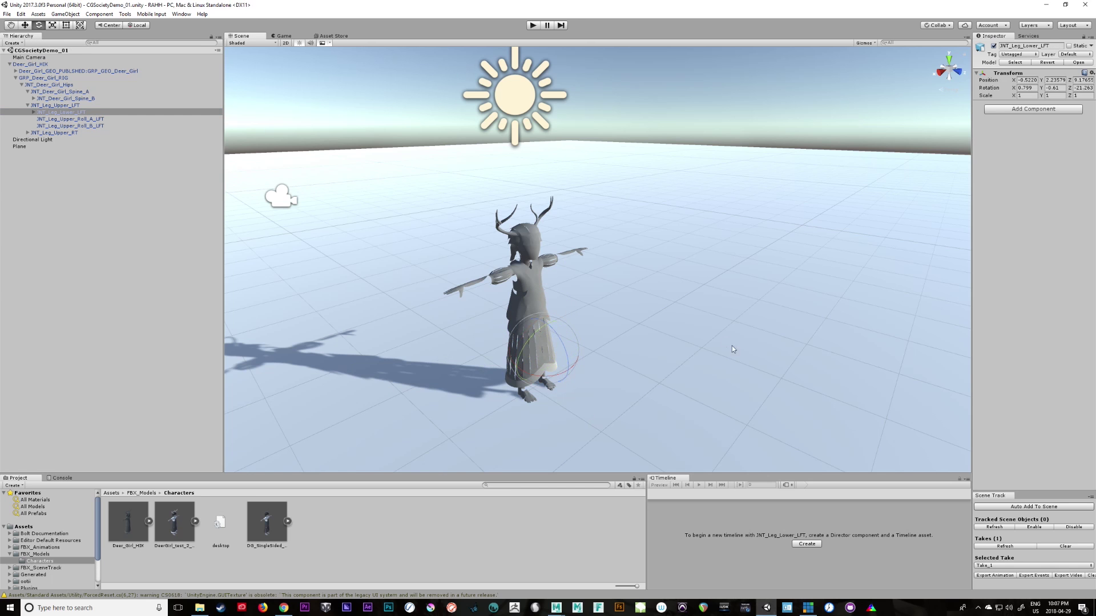